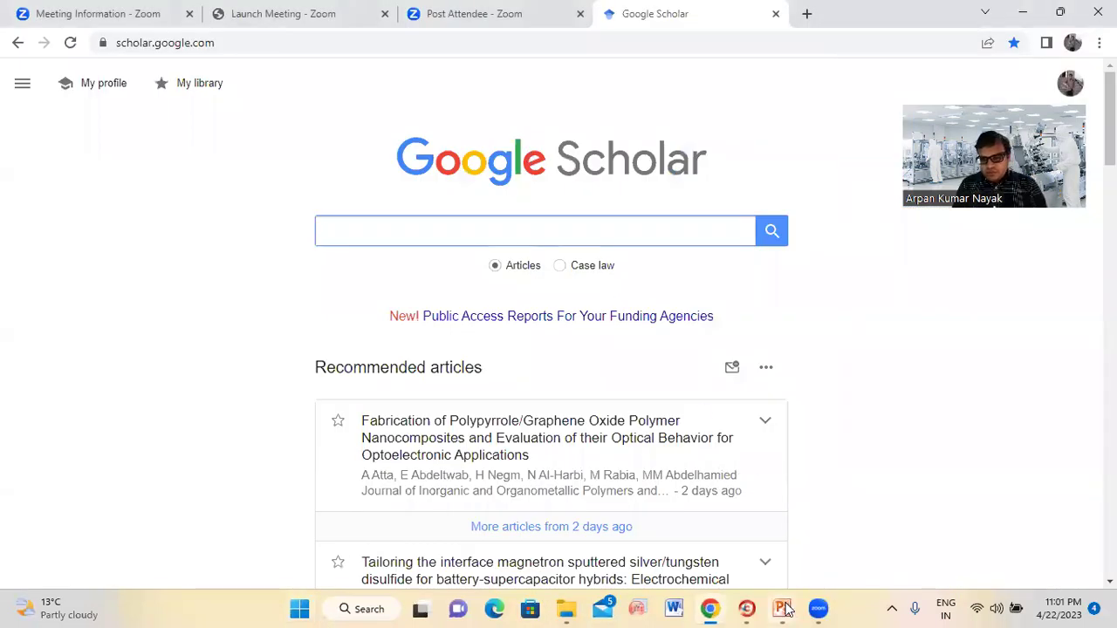
- Switch to the paper's PDF and scroll down through it to Figure 1
click(747, 608)
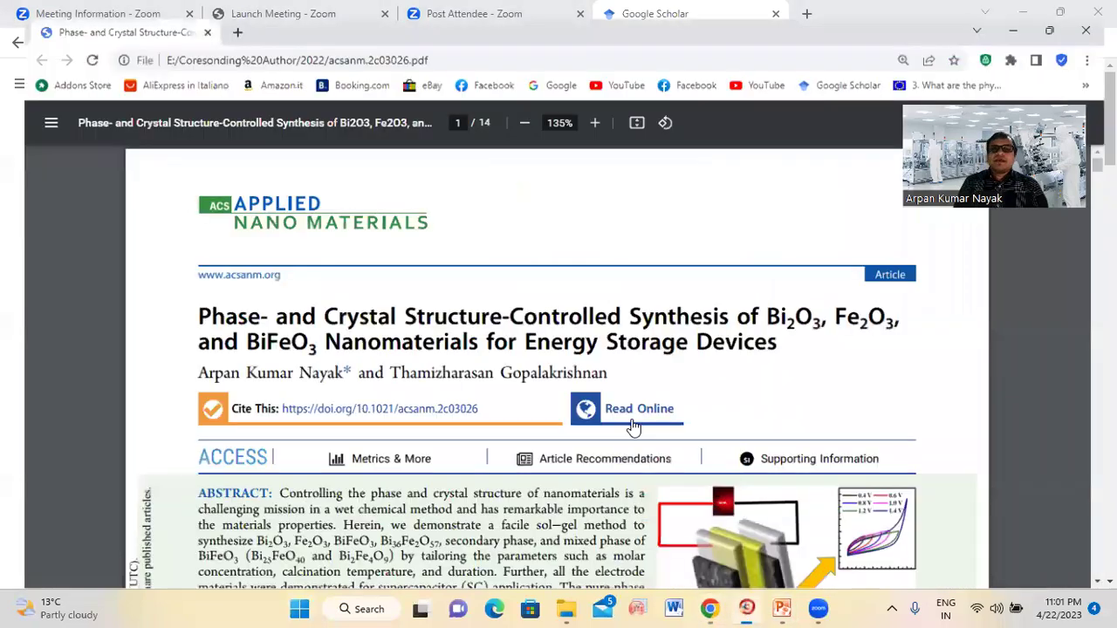
scroll(627, 370, down, 5)
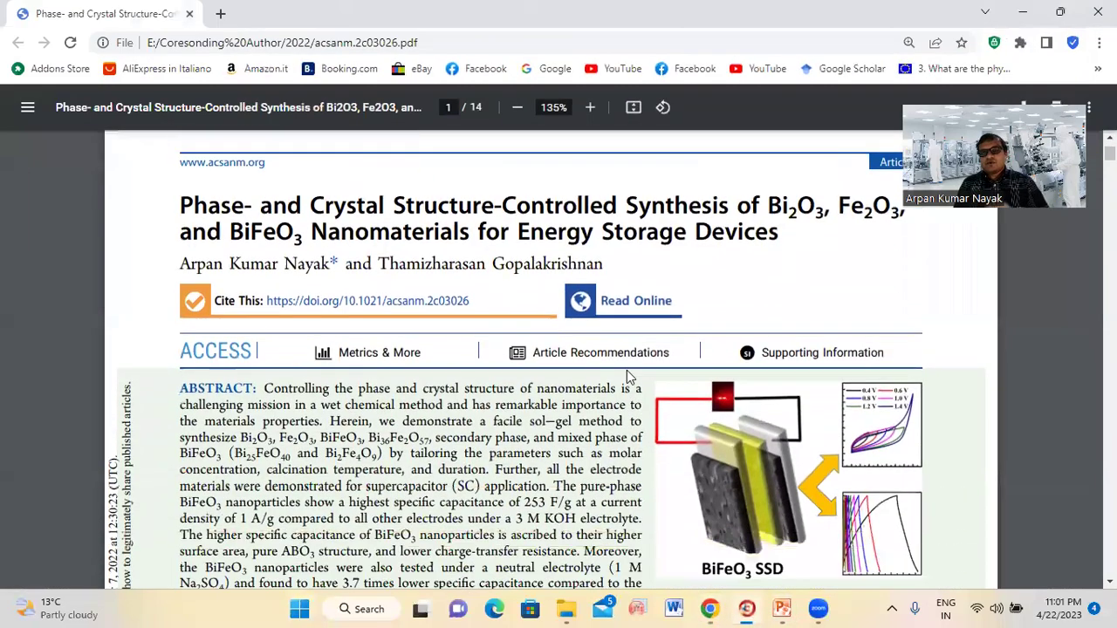
scroll(627, 375, down, 15)
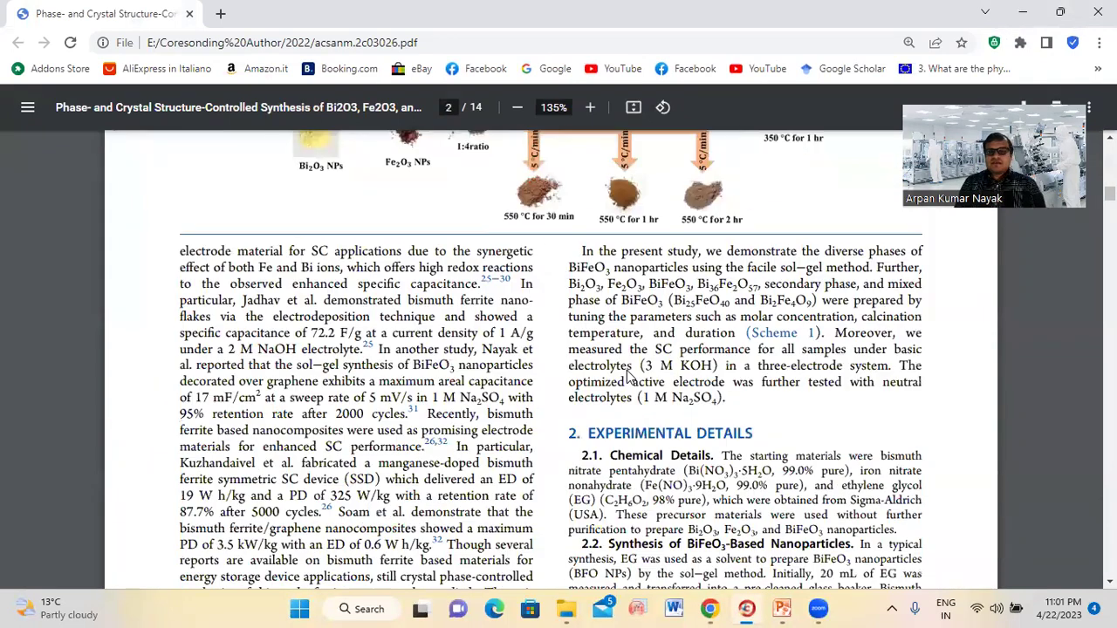
scroll(627, 374, down, 8)
scroll(627, 373, down, 6)
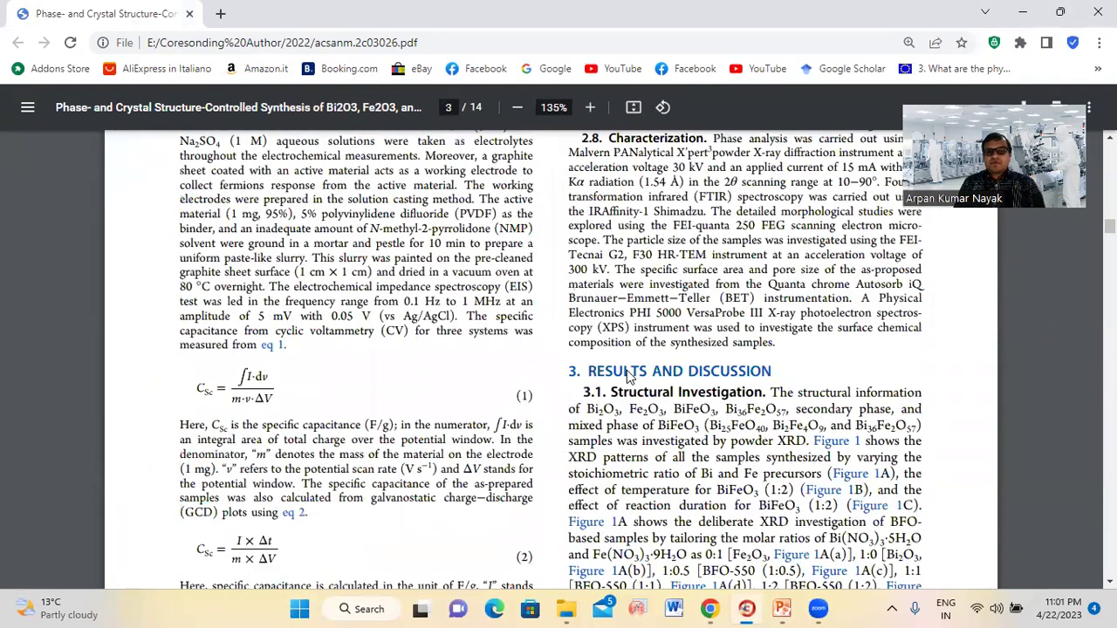
scroll(627, 373, down, 8)
scroll(408, 319, down, 1)
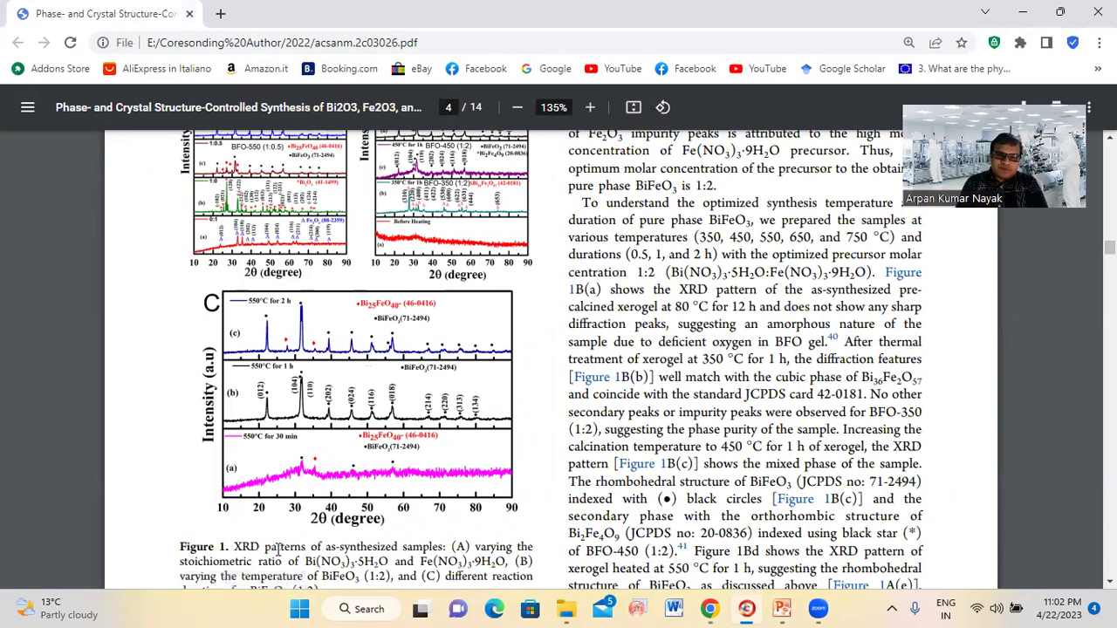
scroll(304, 408, down, 1)
scroll(304, 409, up, 2)
scroll(304, 408, down, 2)
scroll(304, 408, down, 1)
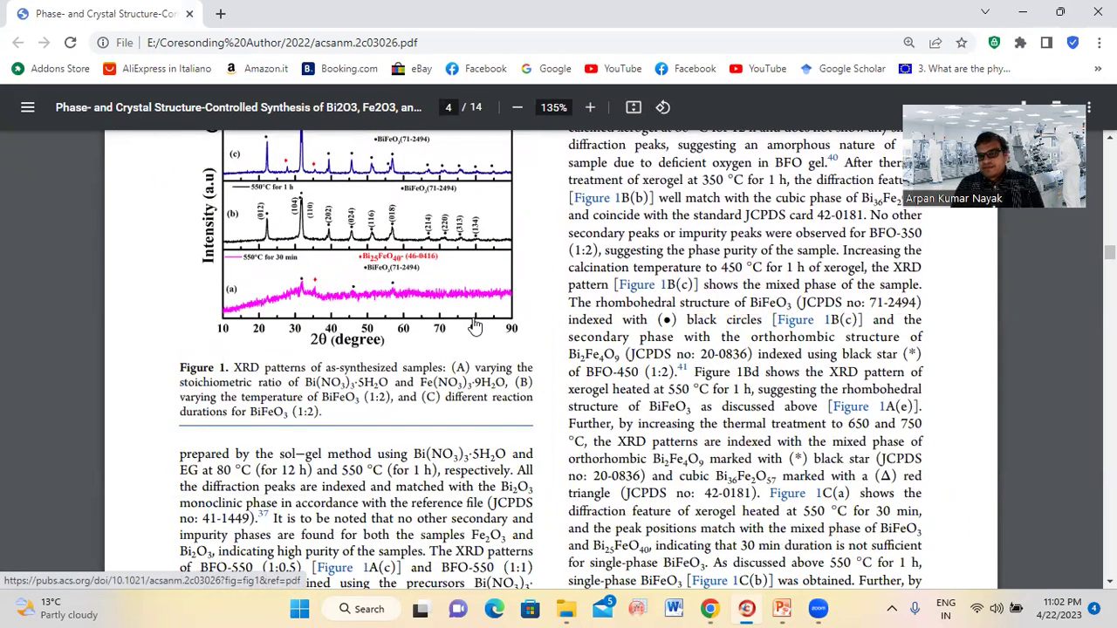
scroll(474, 326, up, 8)
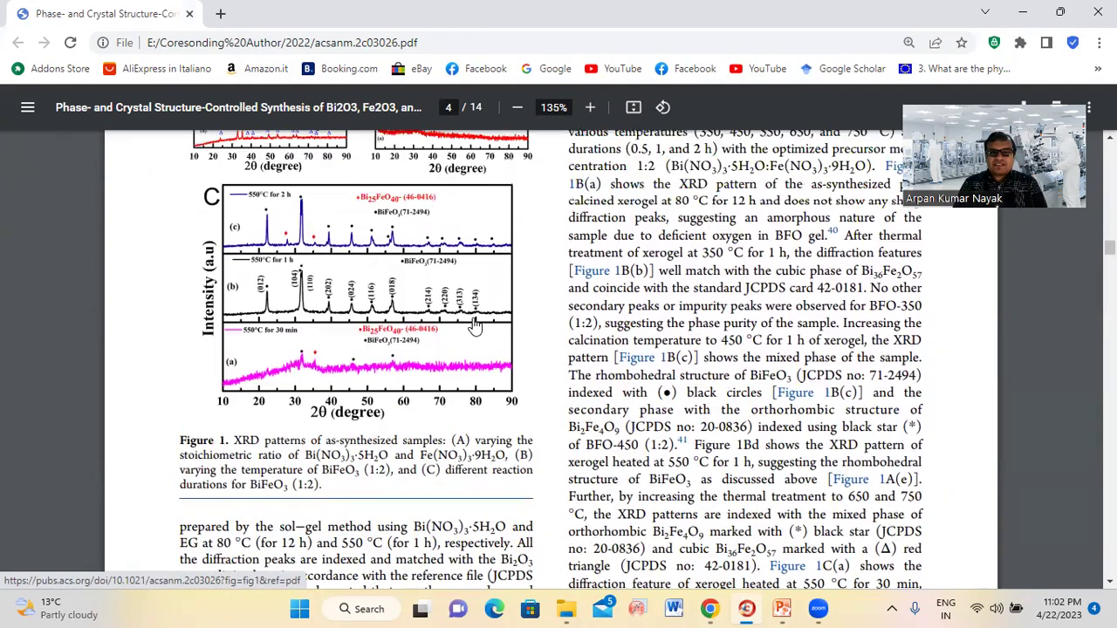
scroll(473, 325, down, 3)
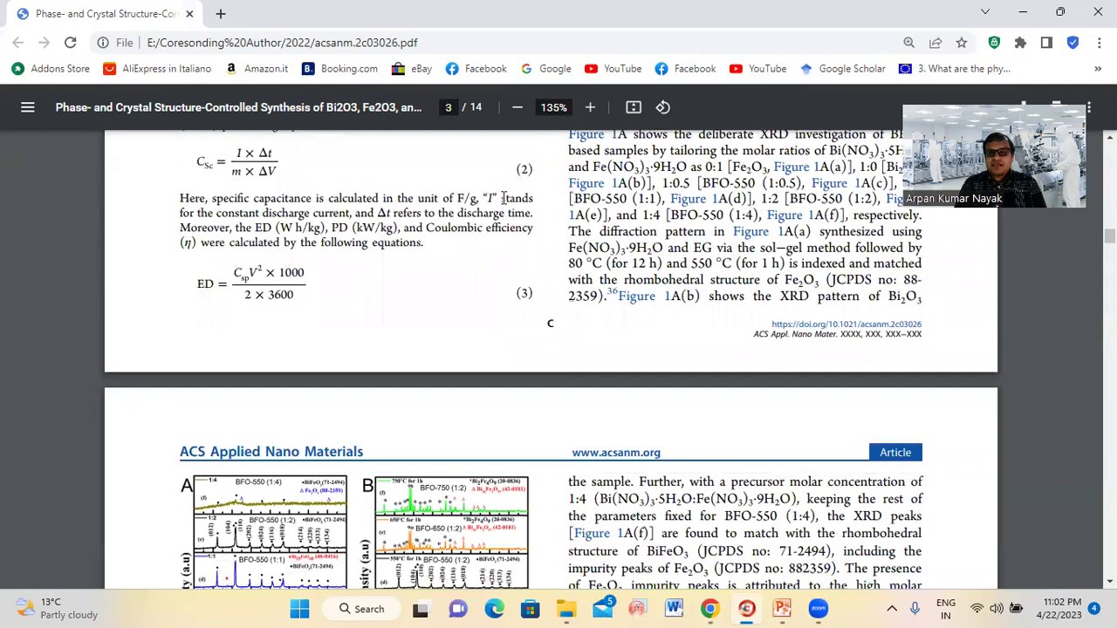
- Return to page 1 and select the paper's full title
mouse_move(421, 602)
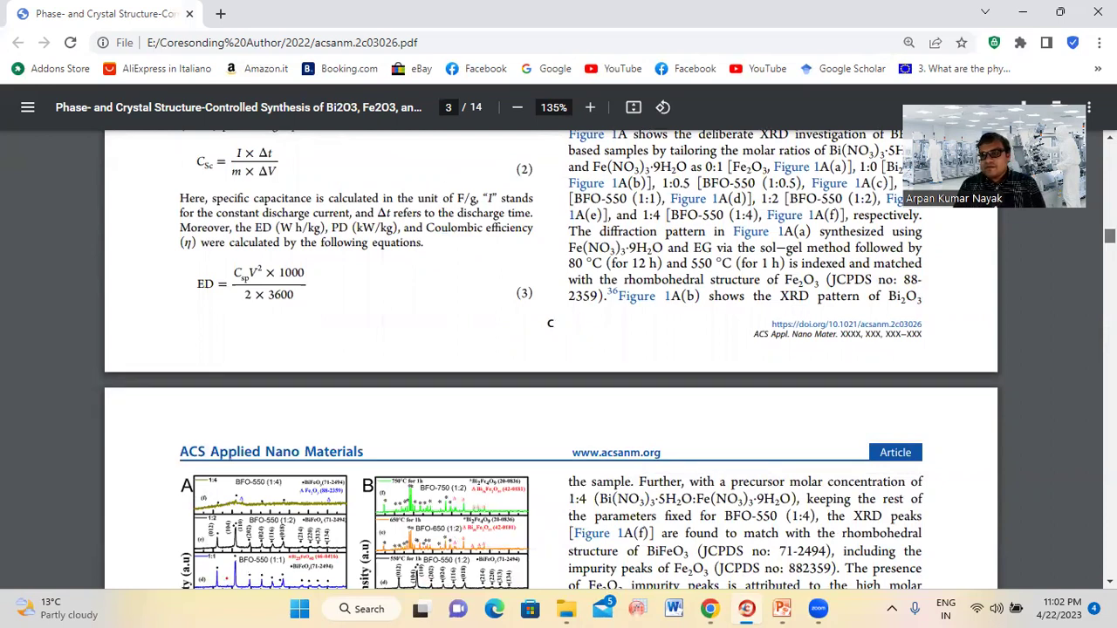
scroll(549, 323, up, 15)
scroll(785, 336, up, 15)
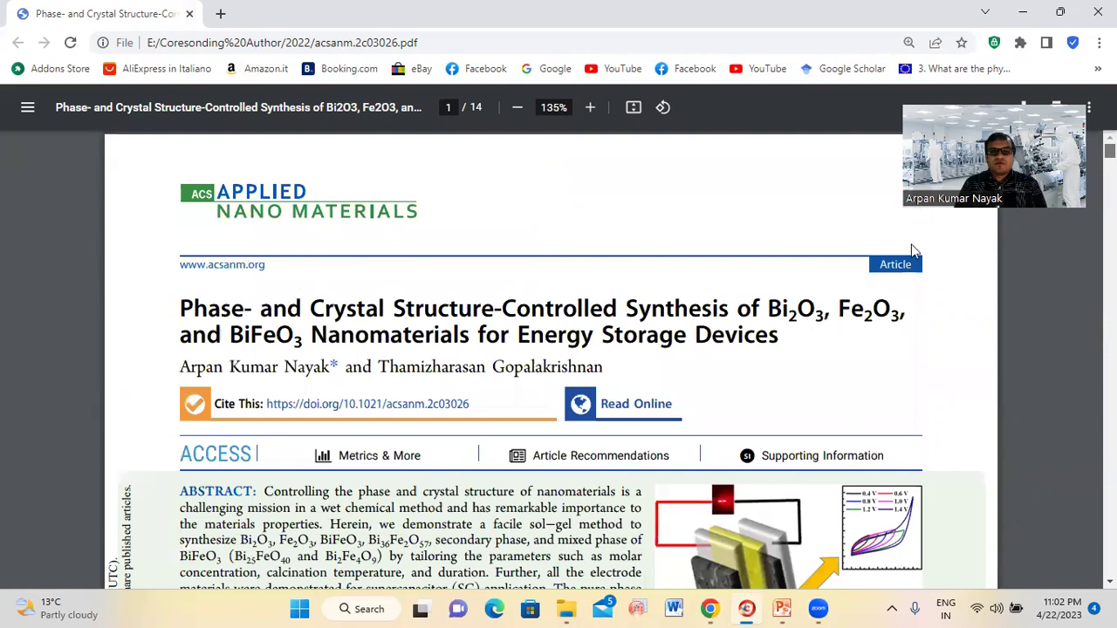
drag(784, 336, 140, 314)
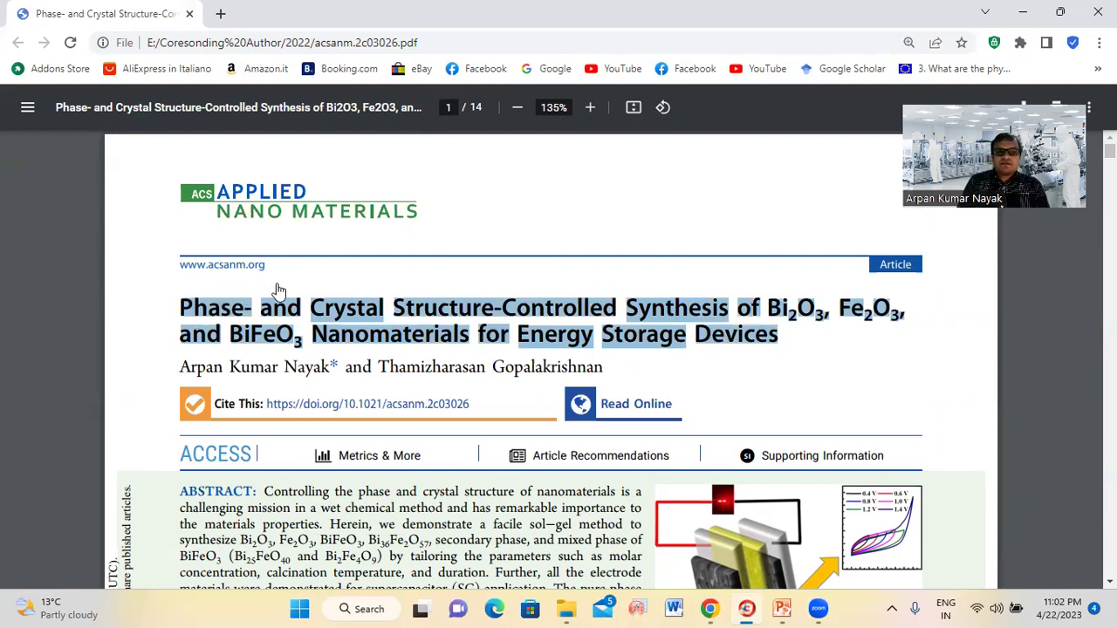
- Search Google Scholar for the pasted paper title and open its ACS Publications result
click(709, 608)
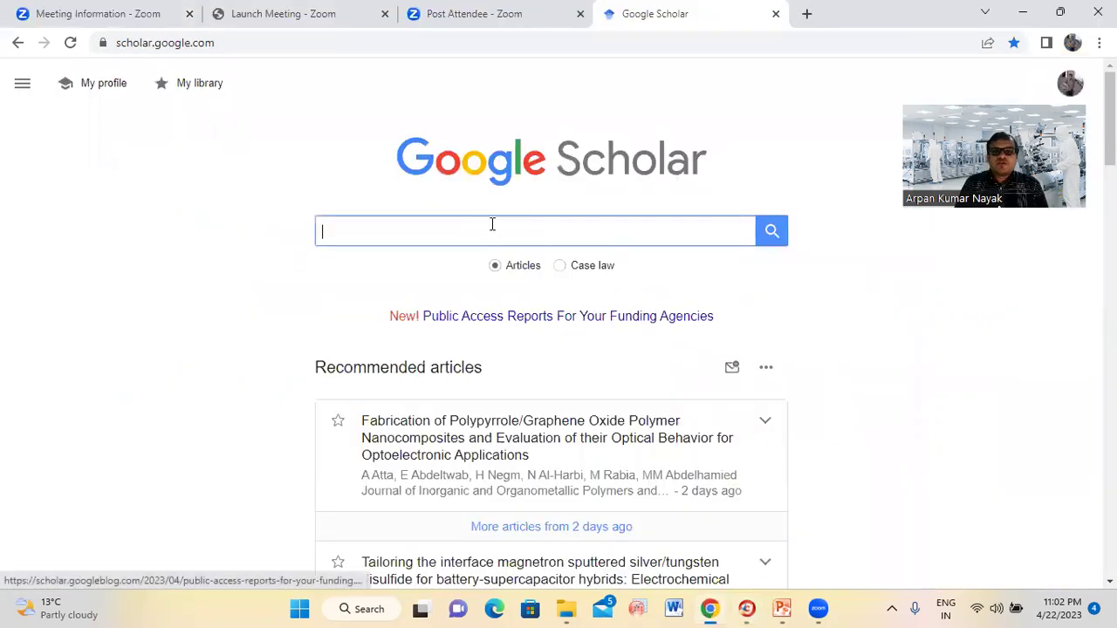
click(389, 229)
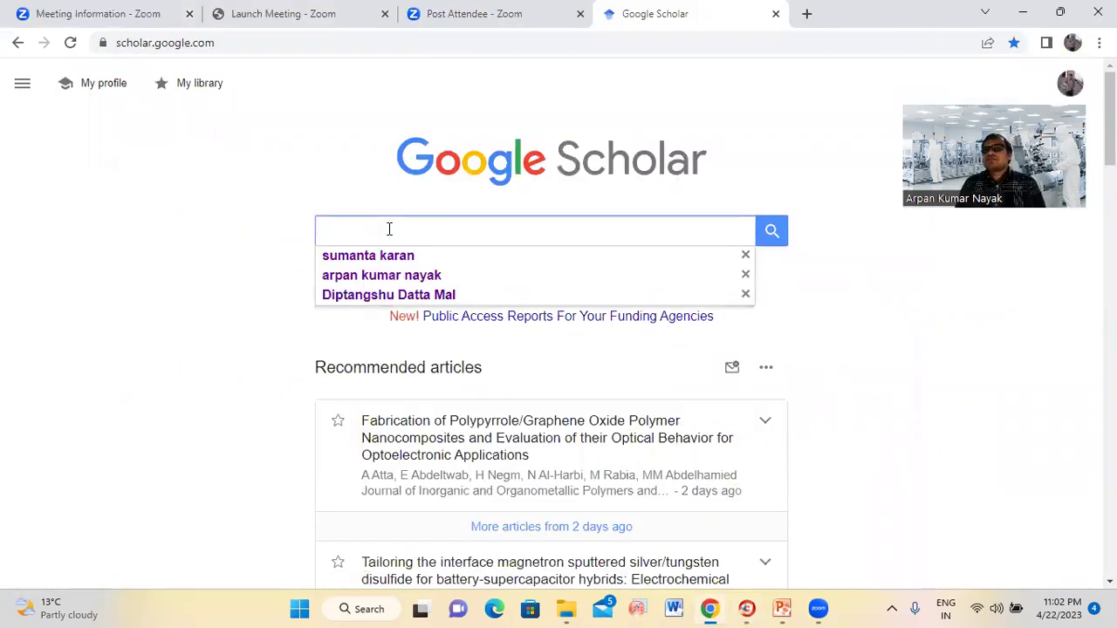
key(ctrl+v)
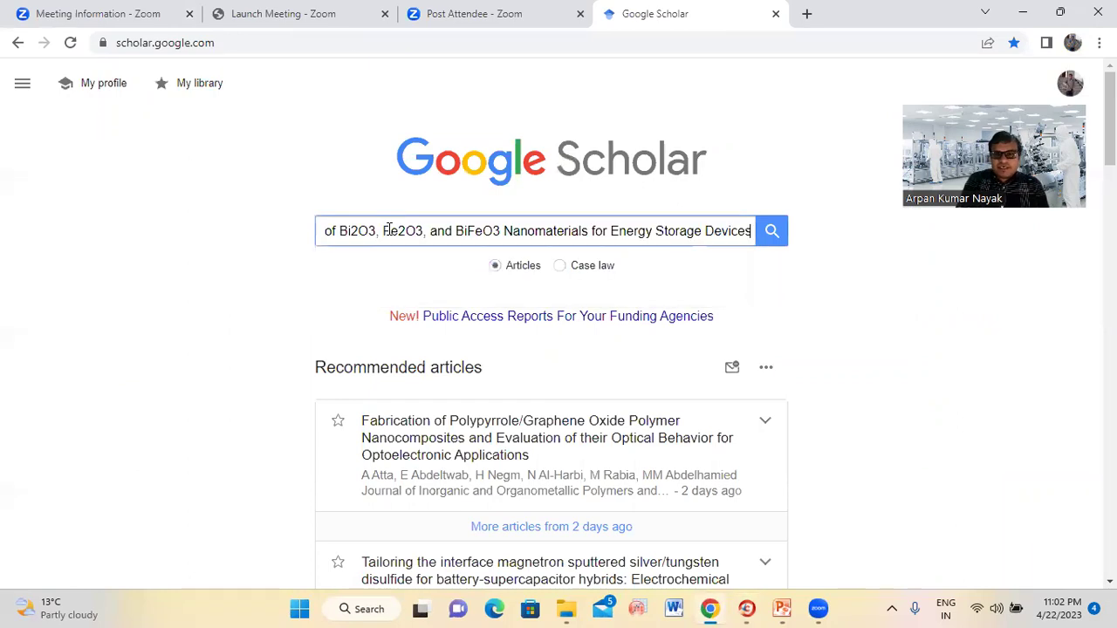
key(Return)
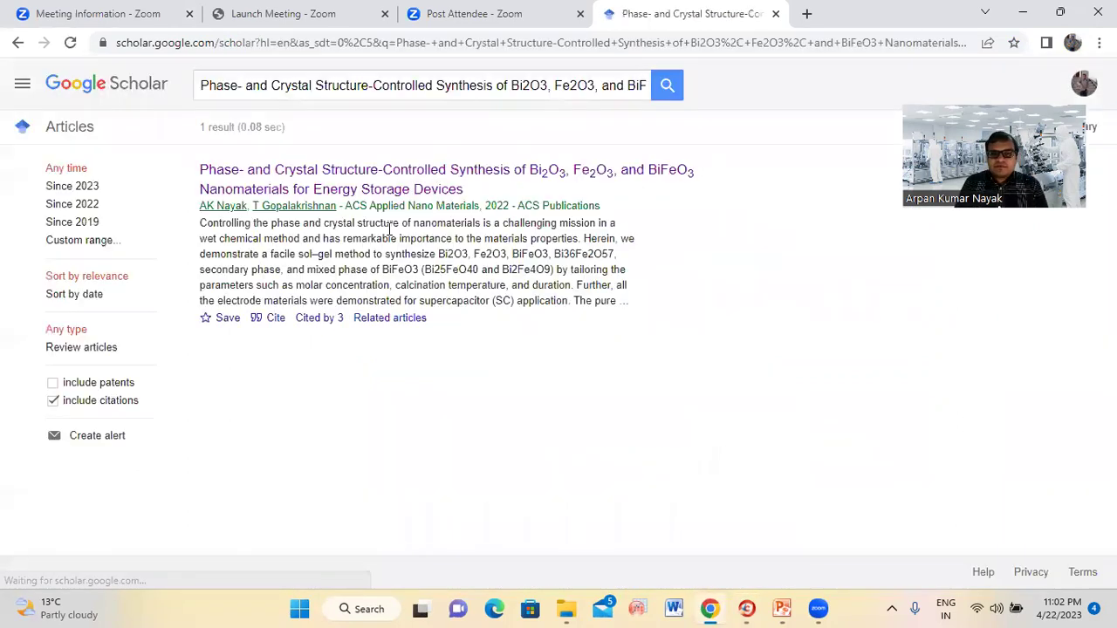
click(355, 177)
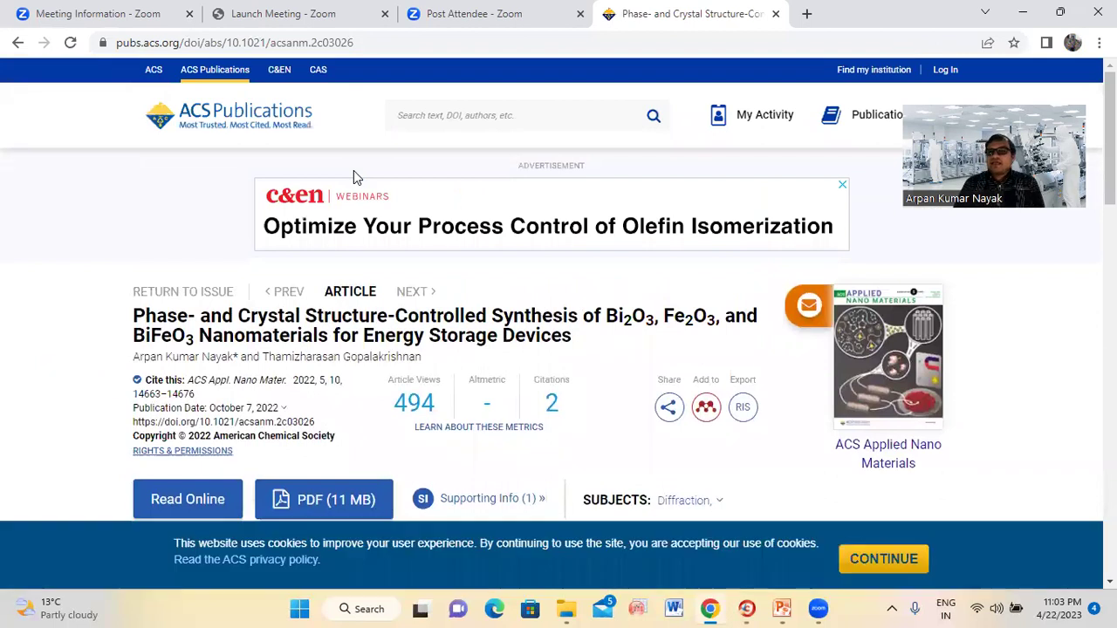
- Zoom the ACS article page in two levels so its citation and permissions details are readable
scroll(354, 170, down, 1)
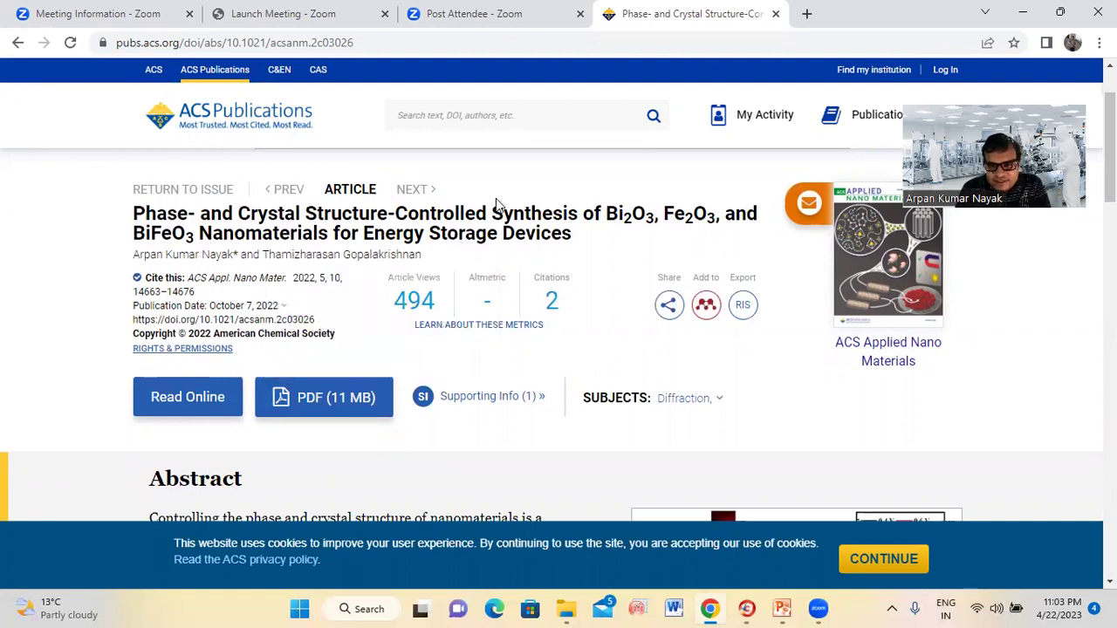
key(ctrl+plus)
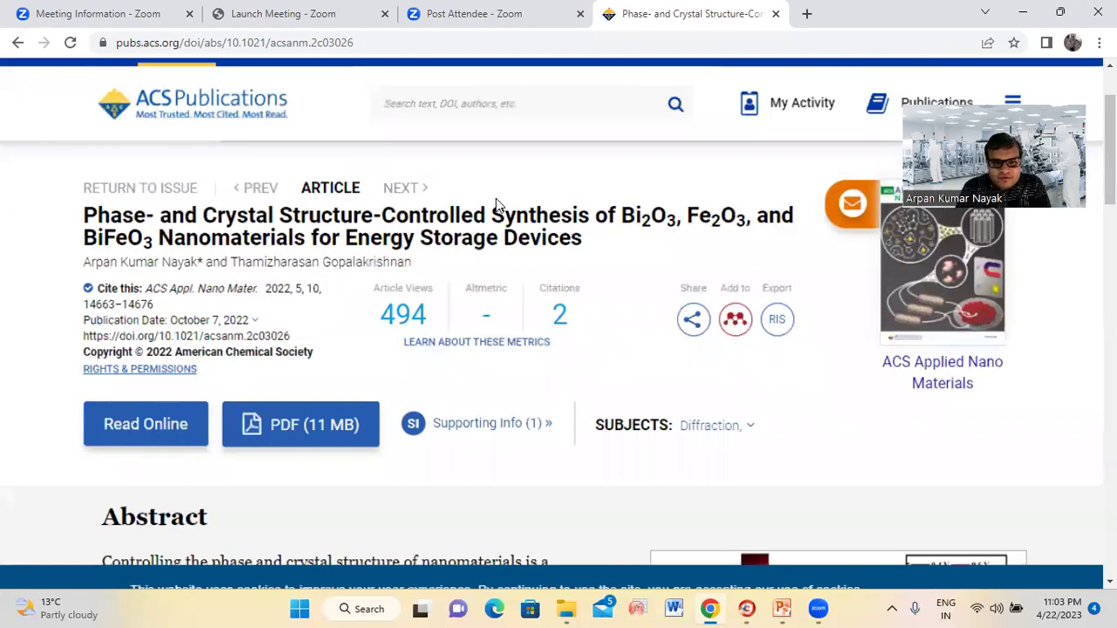
key(ctrl+plus)
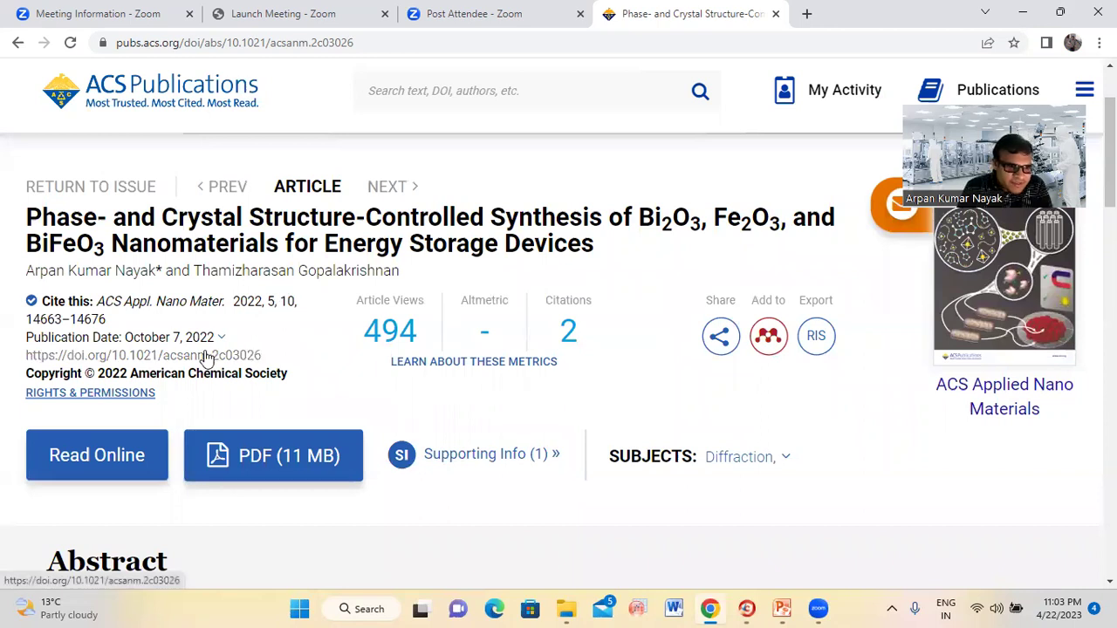
- Open the article's Rights & Permissions in RightsLink and go to the CCC sign-in page
click(106, 402)
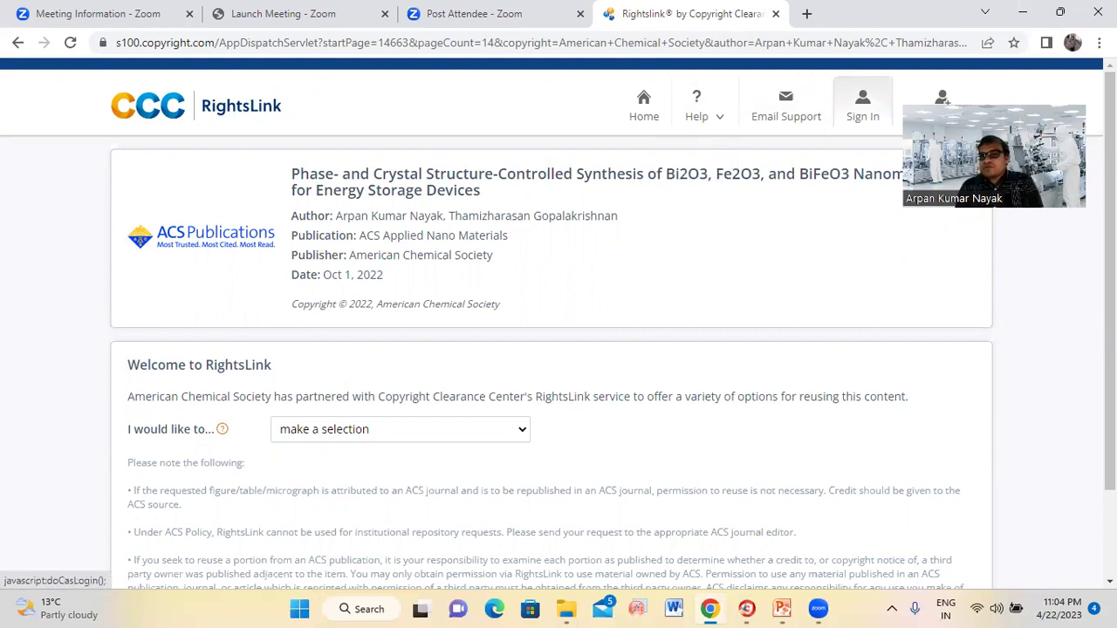
click(862, 107)
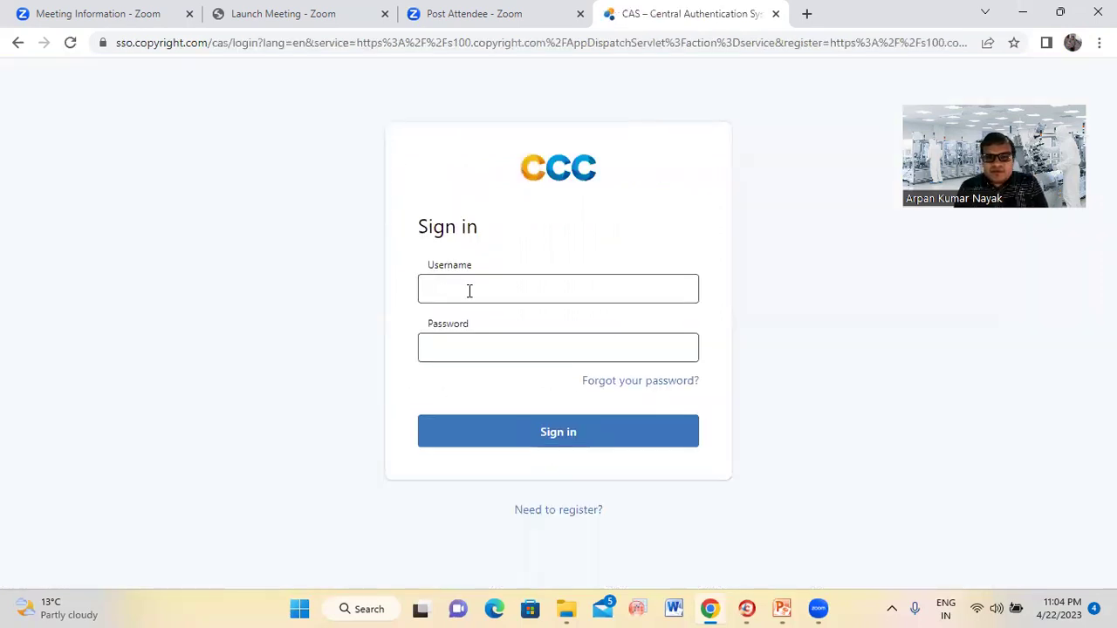
- Fill in the saved username and the account password, then submit the CCC sign-in
click(463, 285)
click(462, 285)
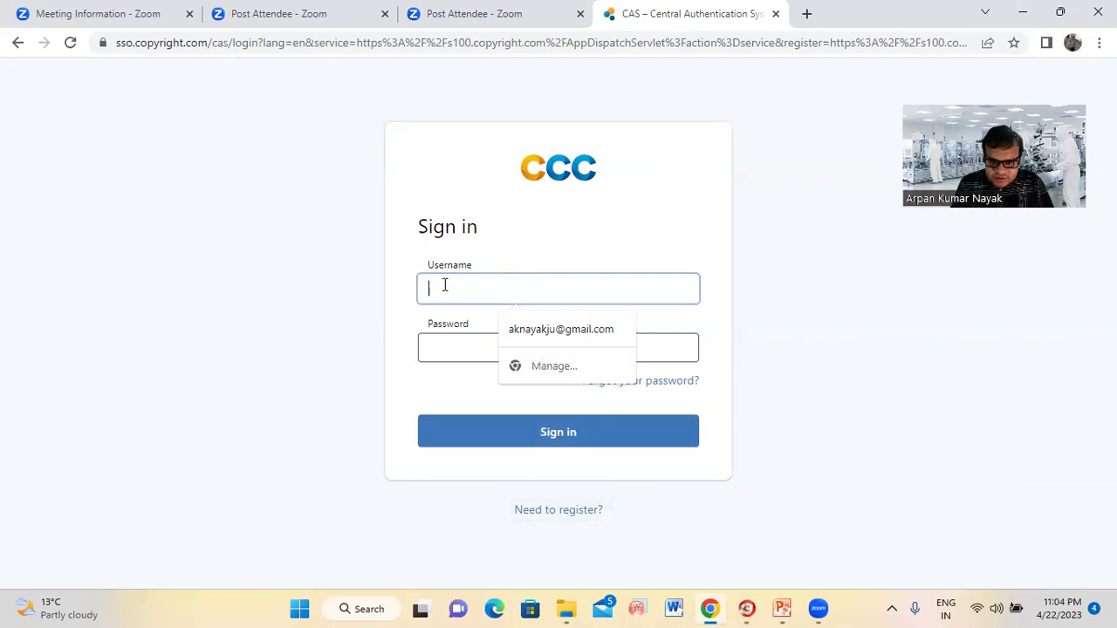
click(546, 330)
click(484, 348)
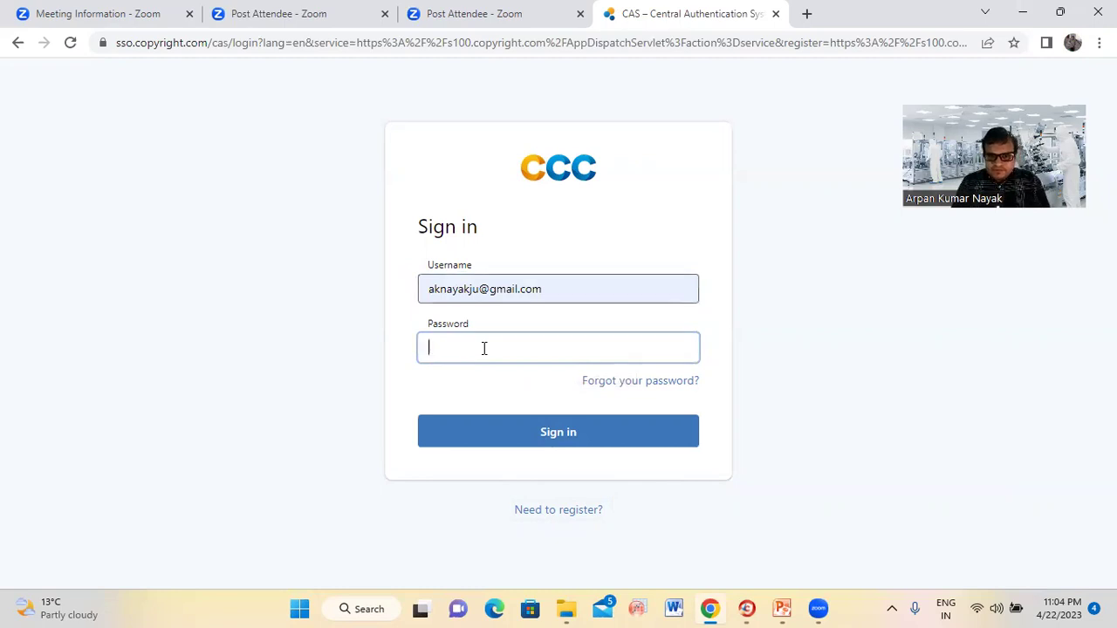
text(•••••••)
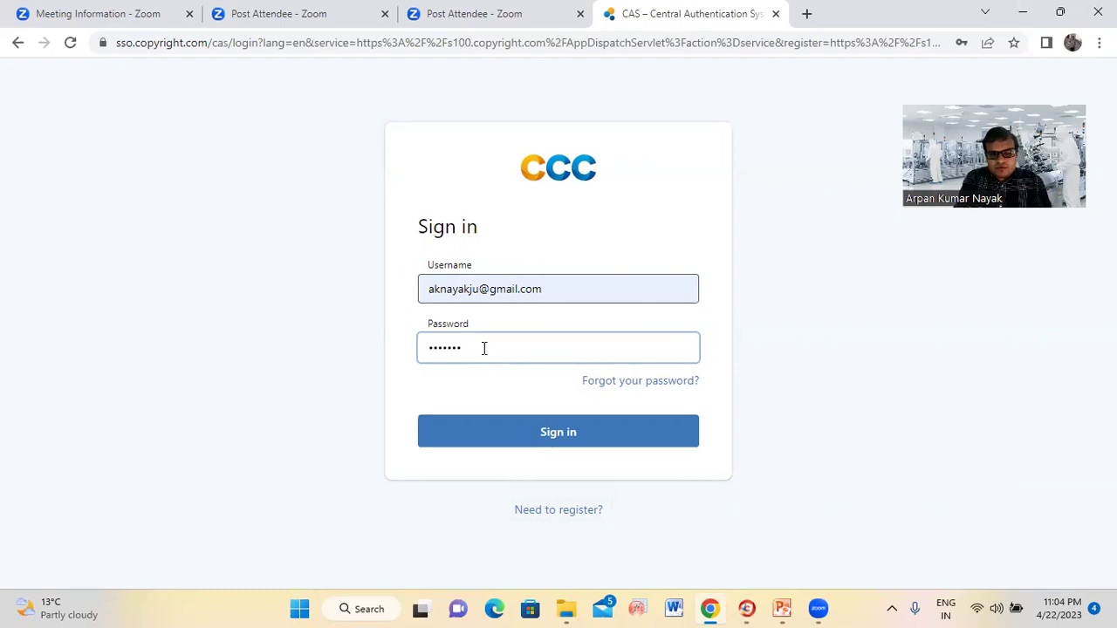
text(•)
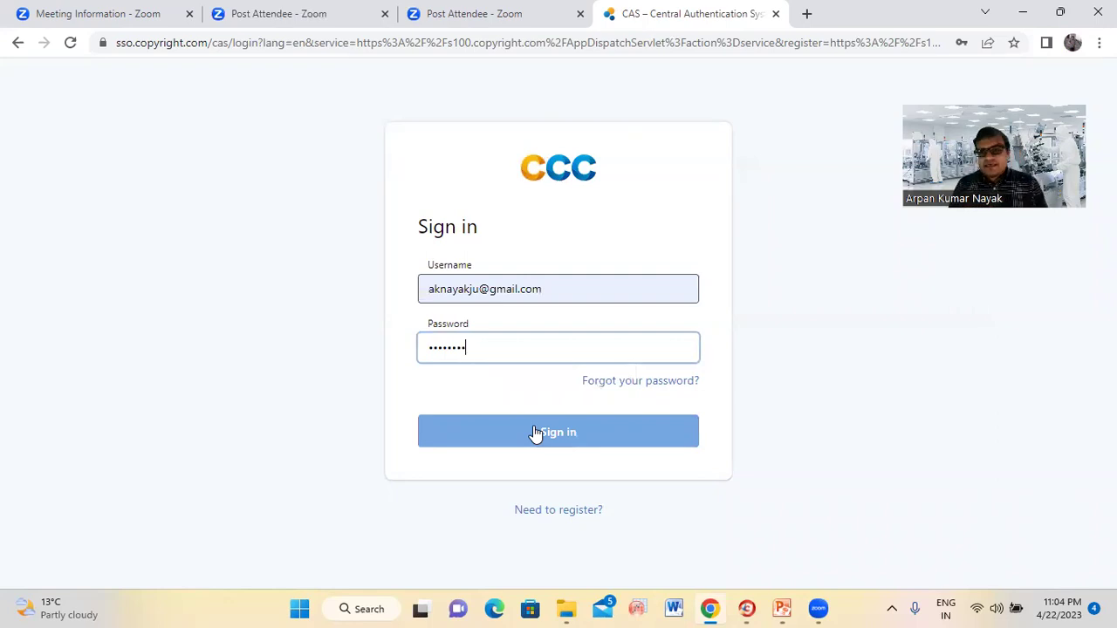
click(536, 433)
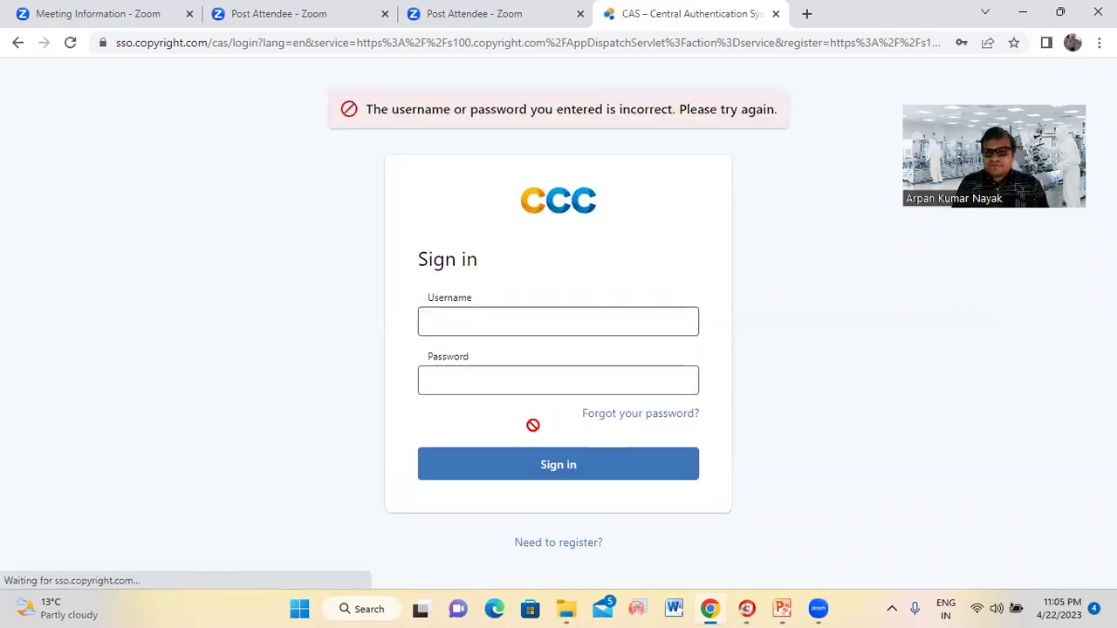
- After the failed login, re-enter the saved username and password and resubmit
click(485, 321)
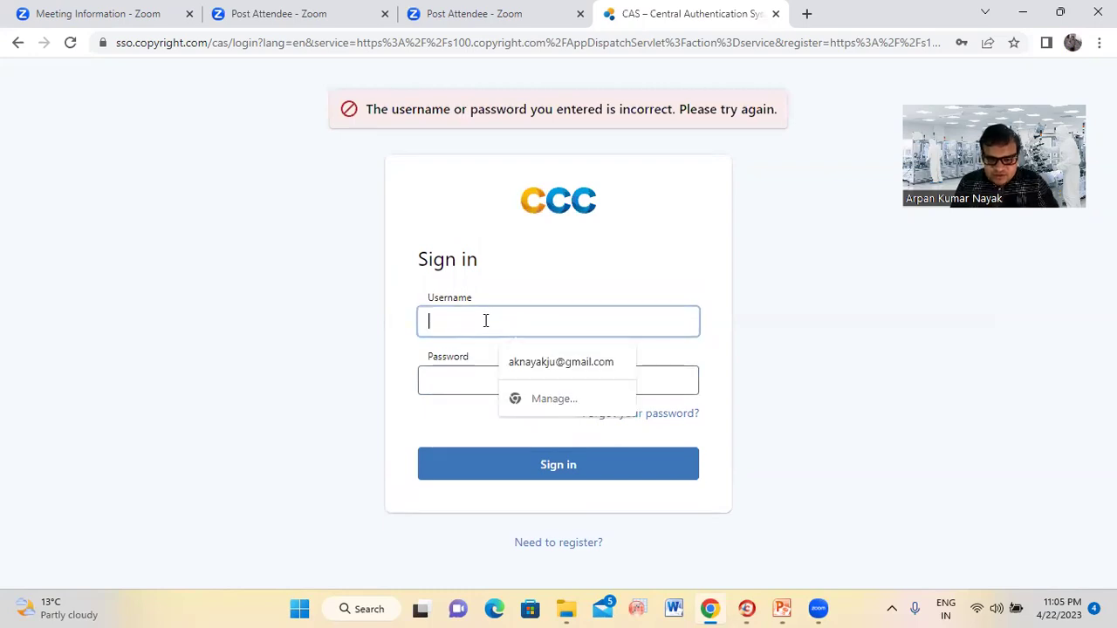
click(550, 362)
click(475, 376)
text(********)
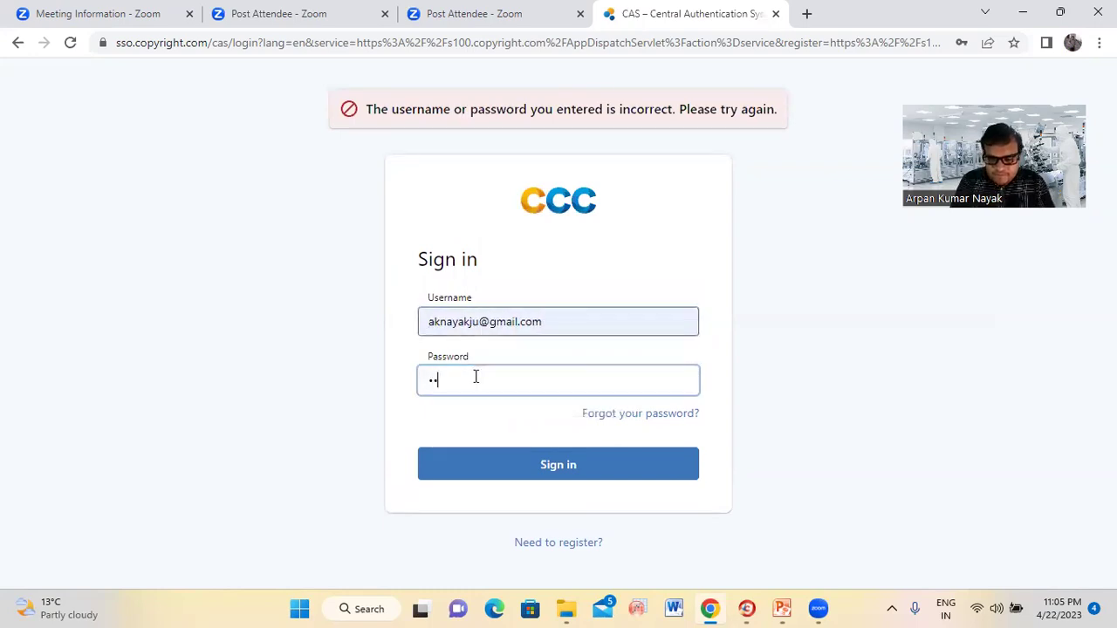
text(*)
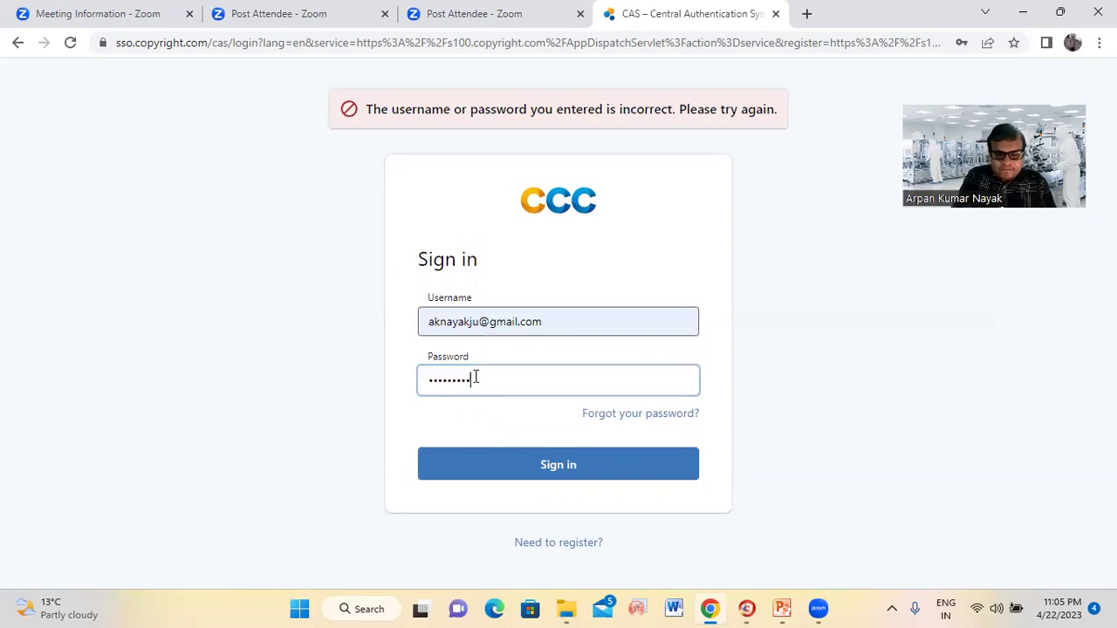
key(Return)
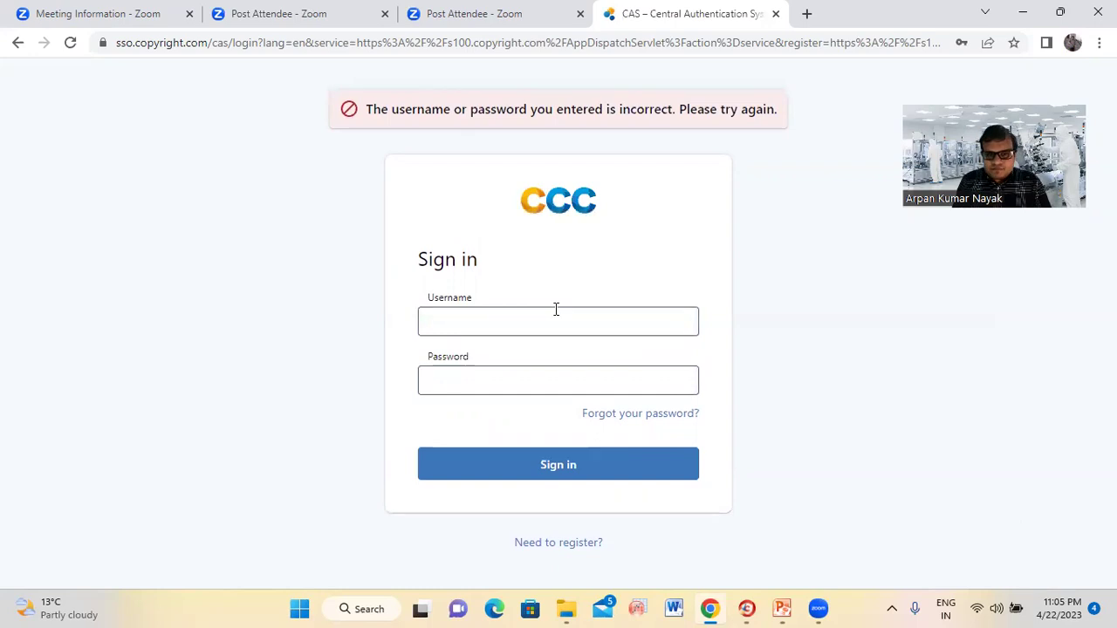
- Fill the saved username and account password once more and sign in to RightsLink
click(524, 322)
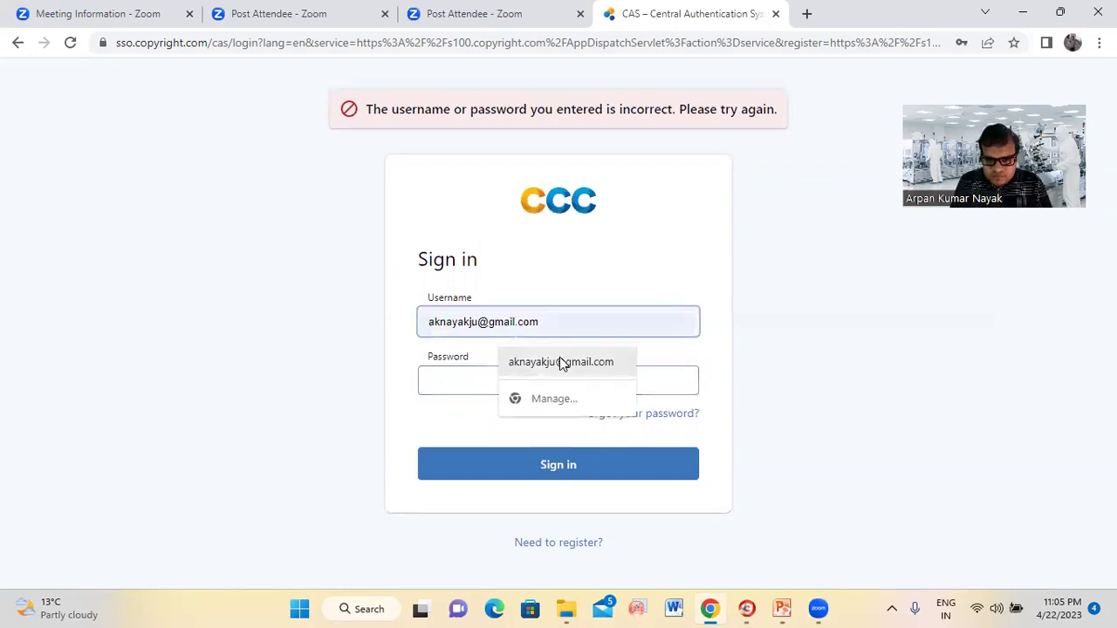
click(561, 360)
click(454, 376)
text(•••••)
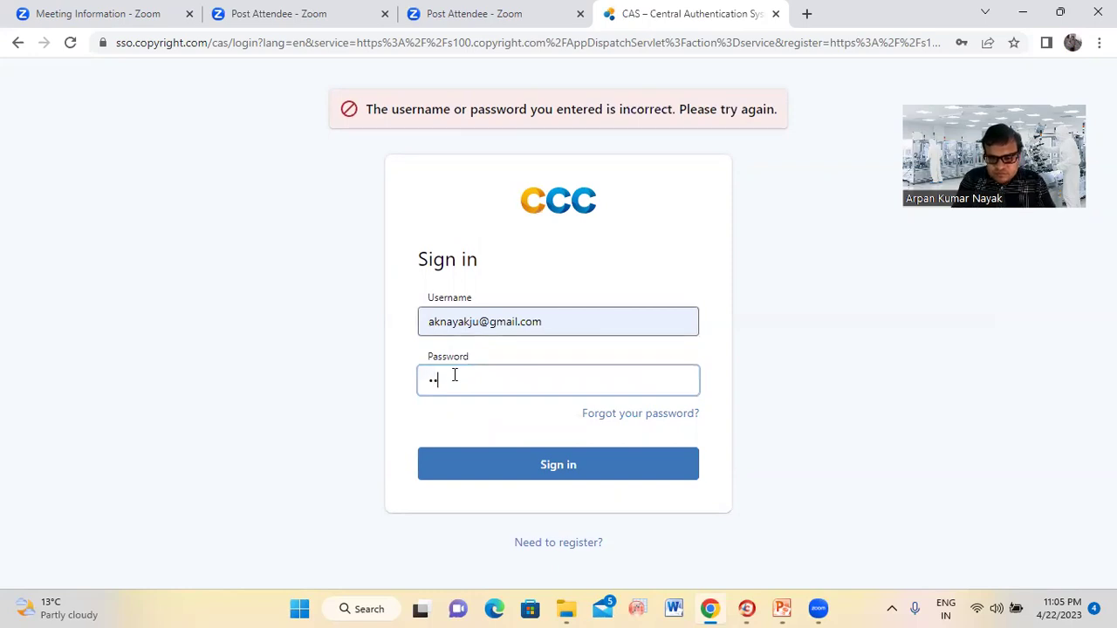
text(•••)
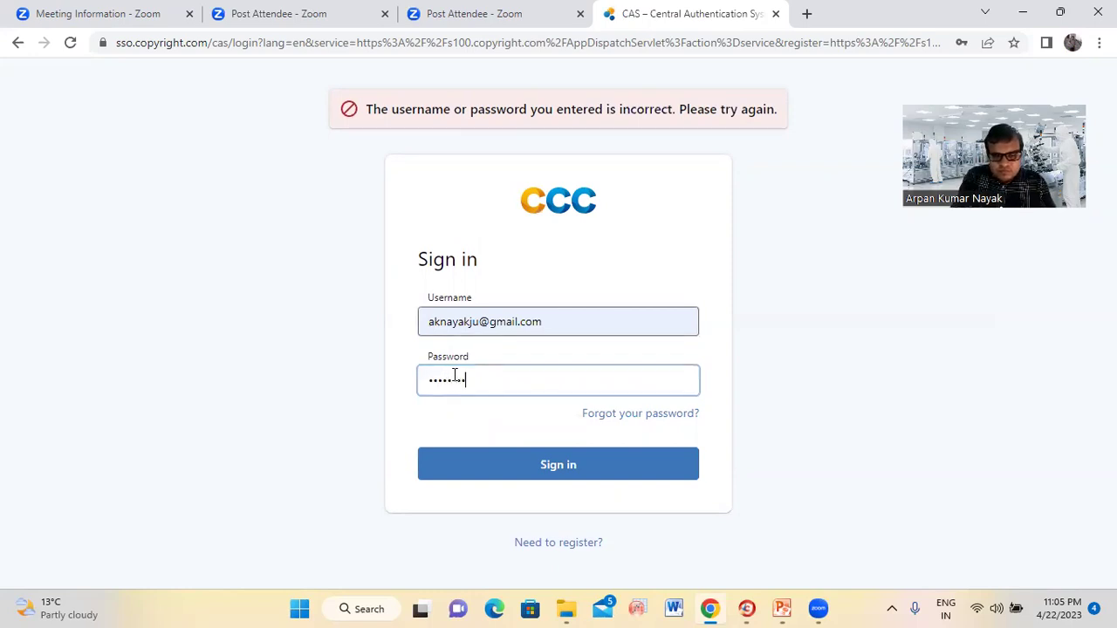
text(•)
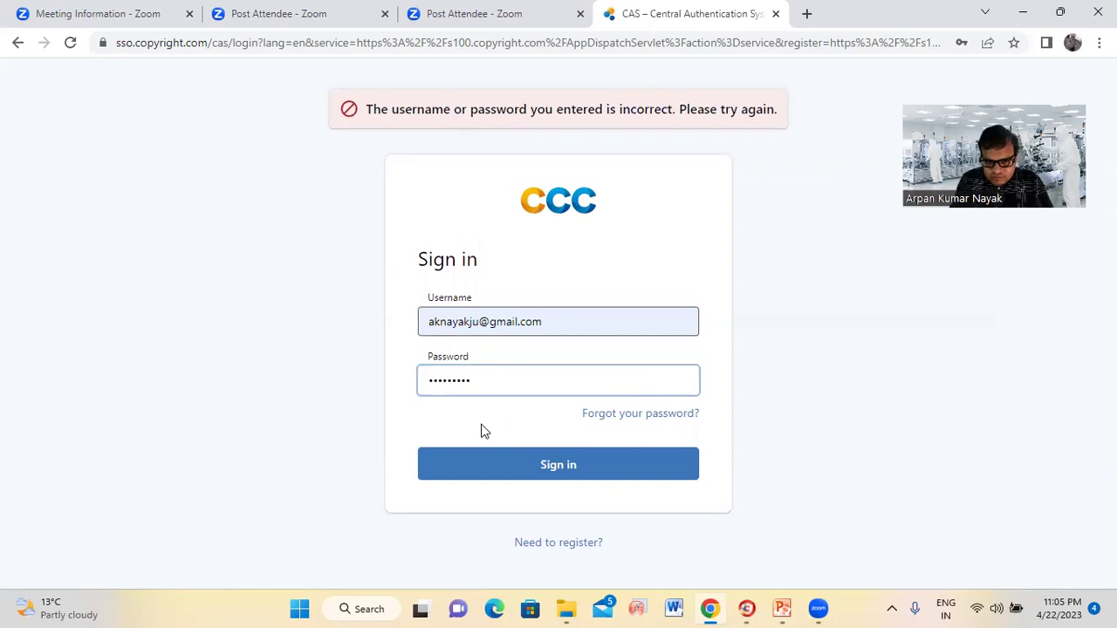
click(486, 459)
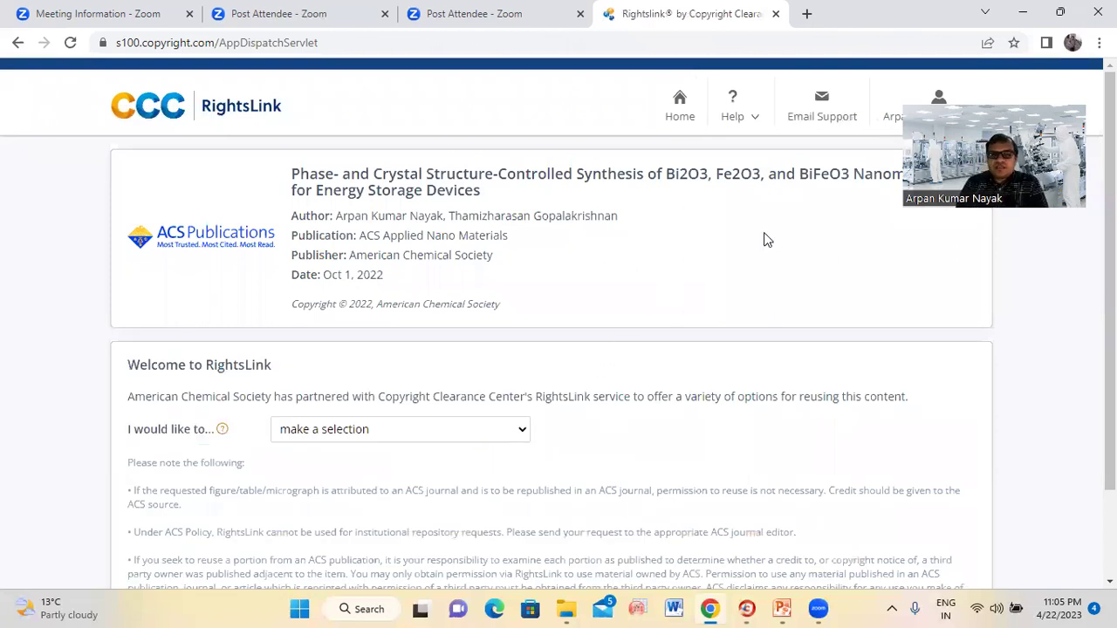
- Choose 'reuse in a Book/Encyclopedia/Monograph' from the 'I would like to...' reuse list
scroll(595, 294, down, 2)
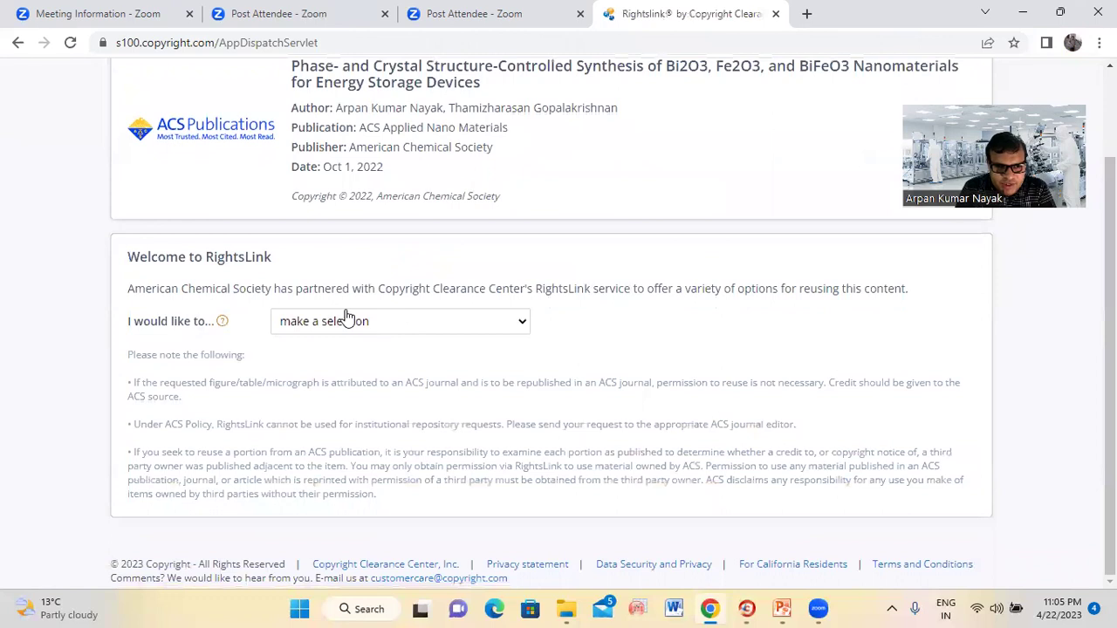
click(460, 332)
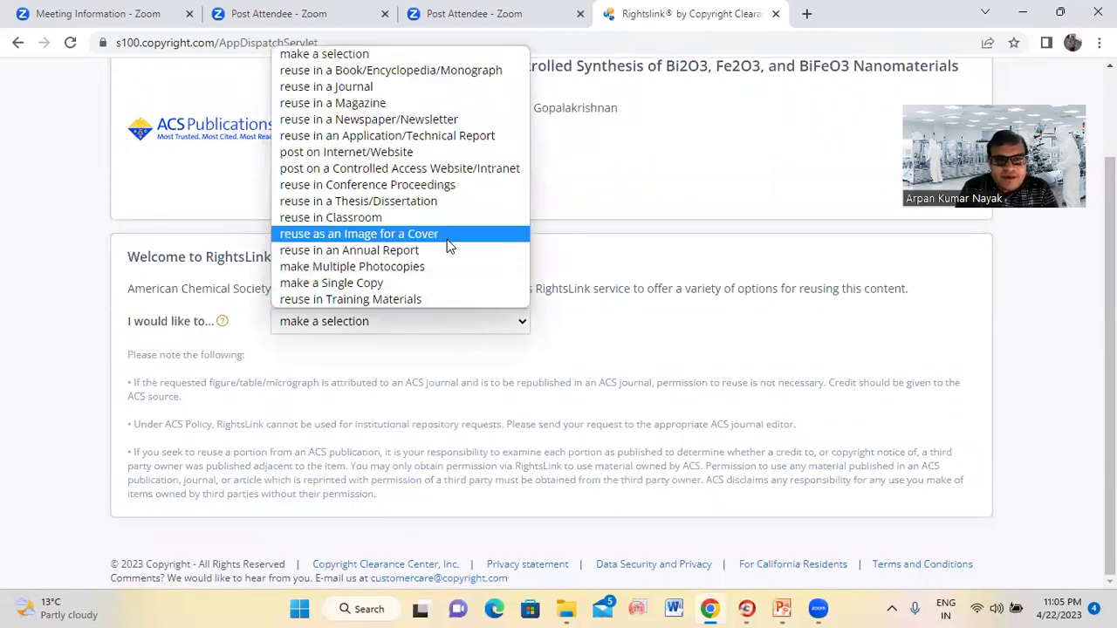
key(Up)
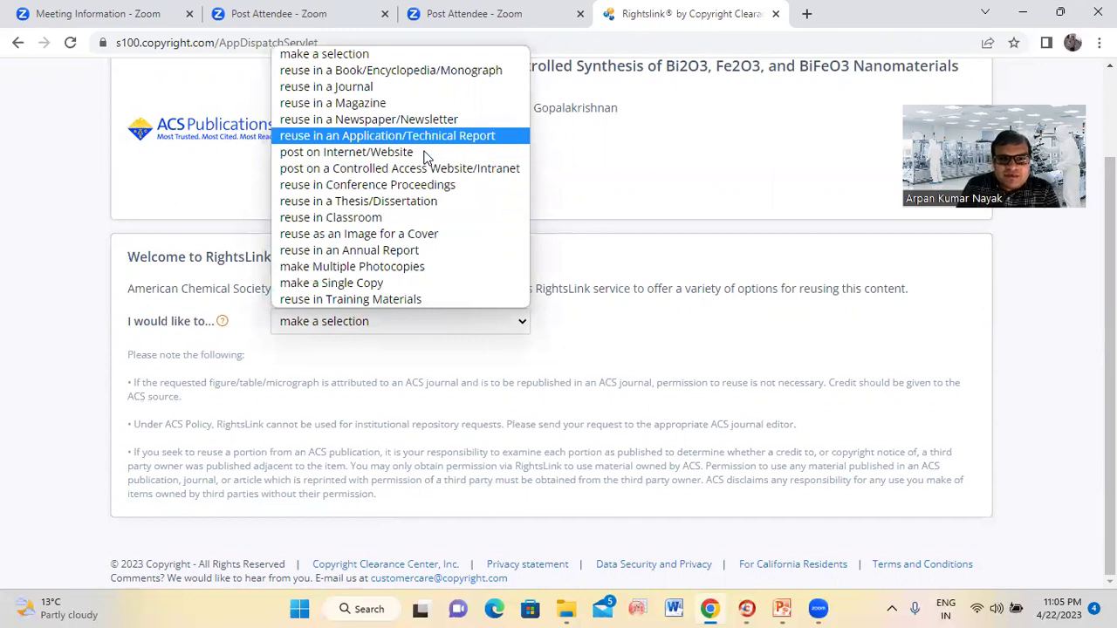
key(Up)
key(Up)
key(Up)
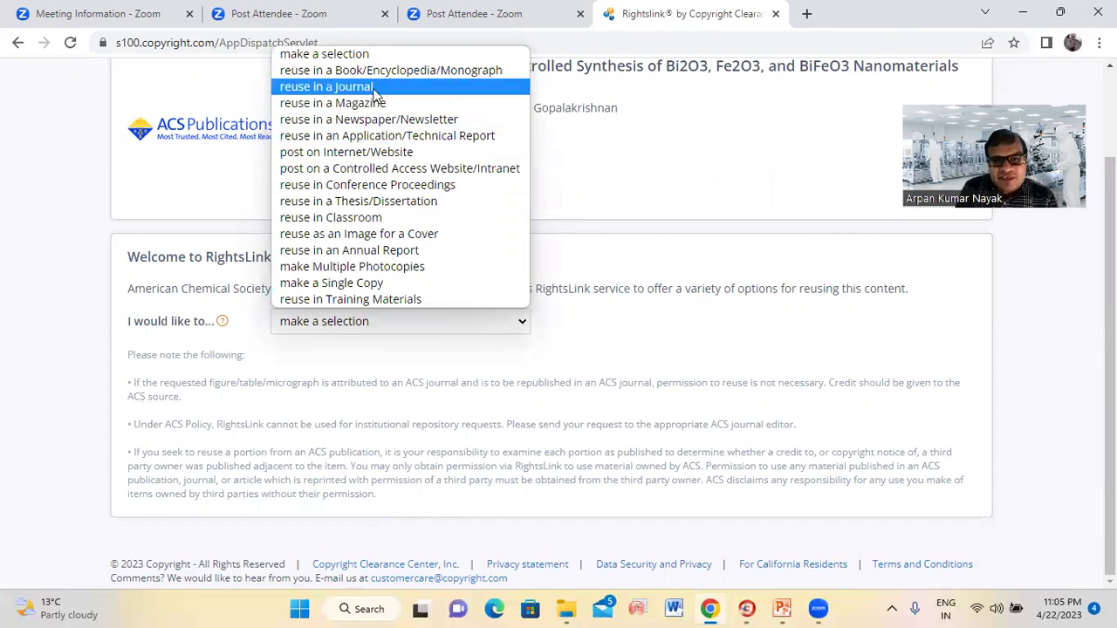
key(Down)
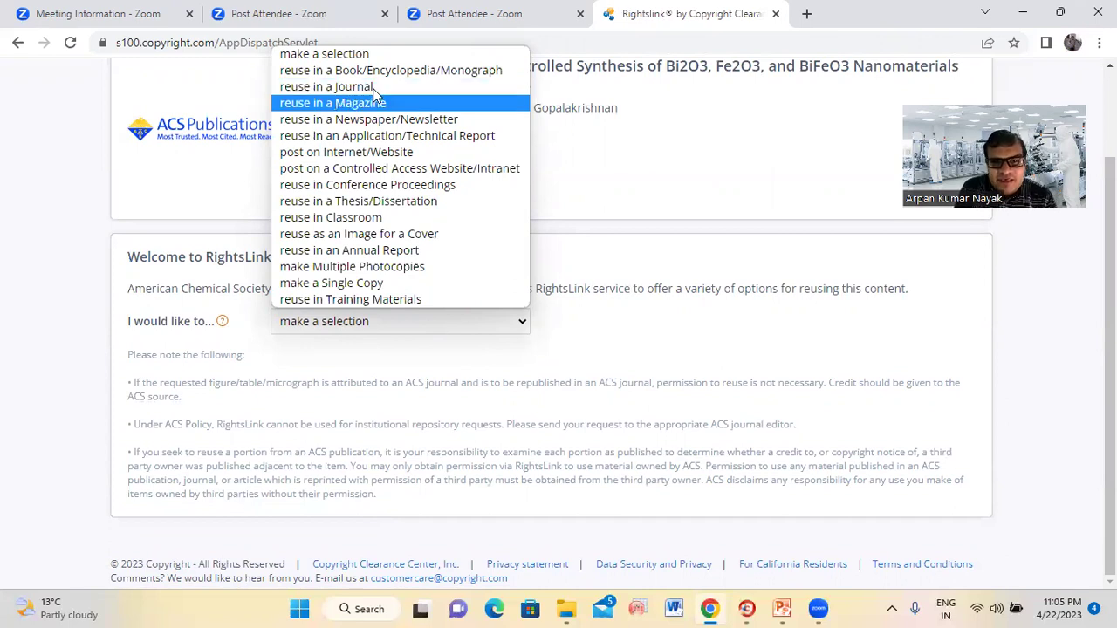
key(Down)
key(Down)
key(Down)
key(Up)
key(Up)
key(Up)
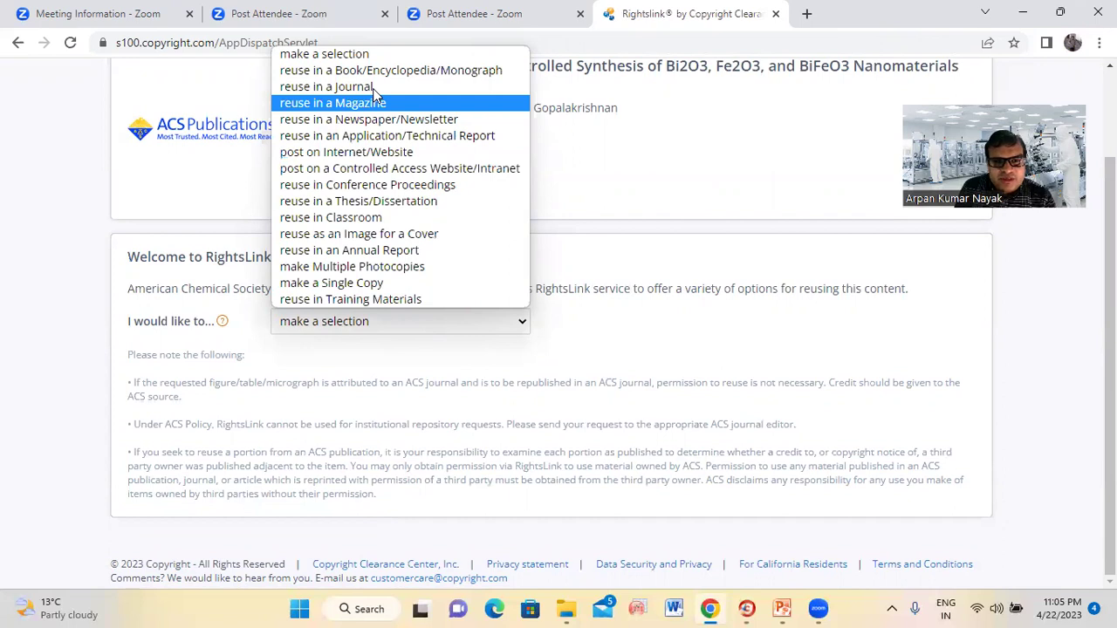
key(Down)
key(Down)
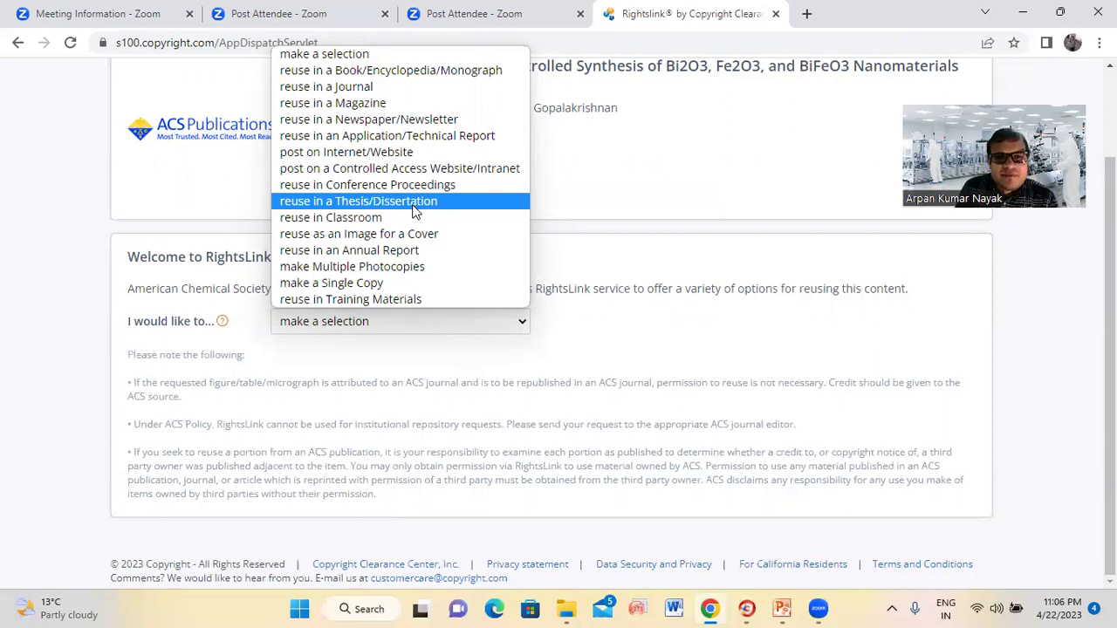
click(384, 72)
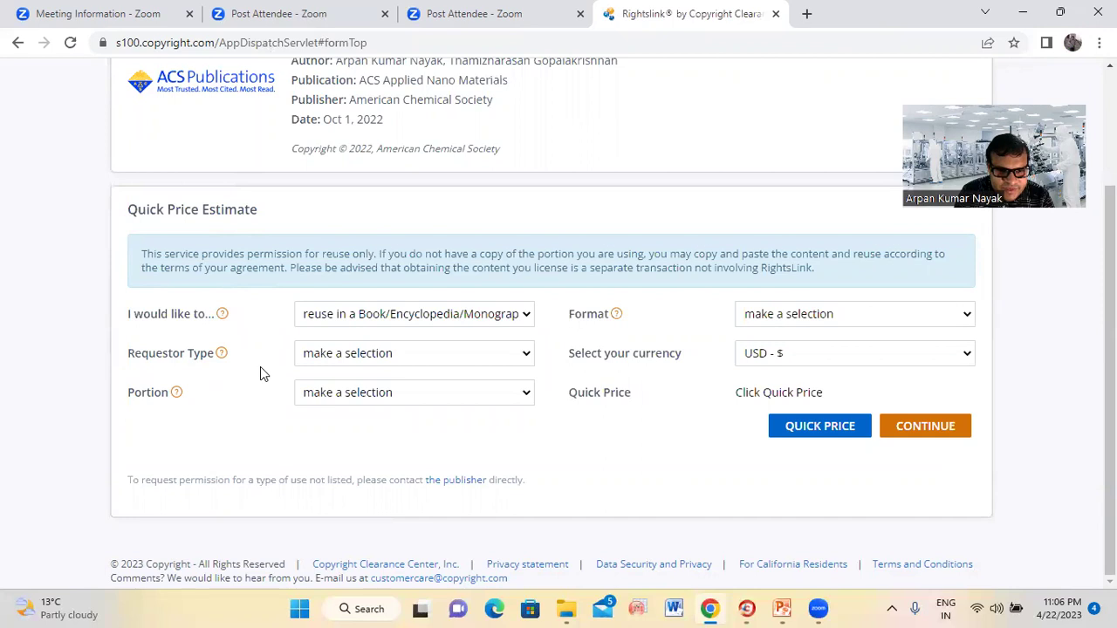
- Set requestor type to Non-profit and the portion to 1 Table/Figure/Micrograph
click(384, 359)
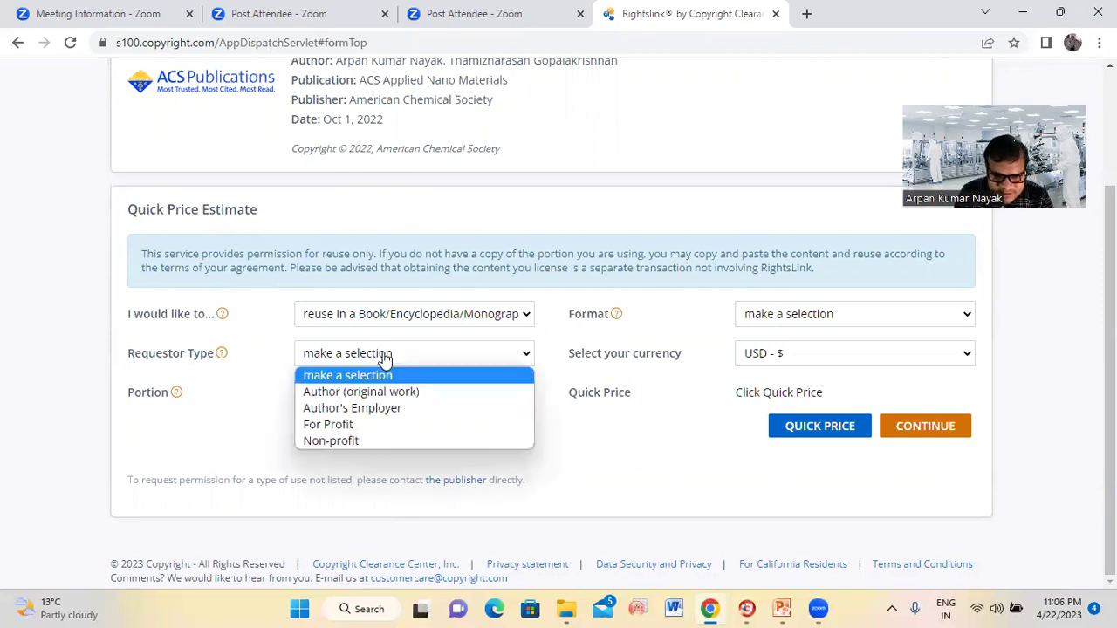
click(395, 441)
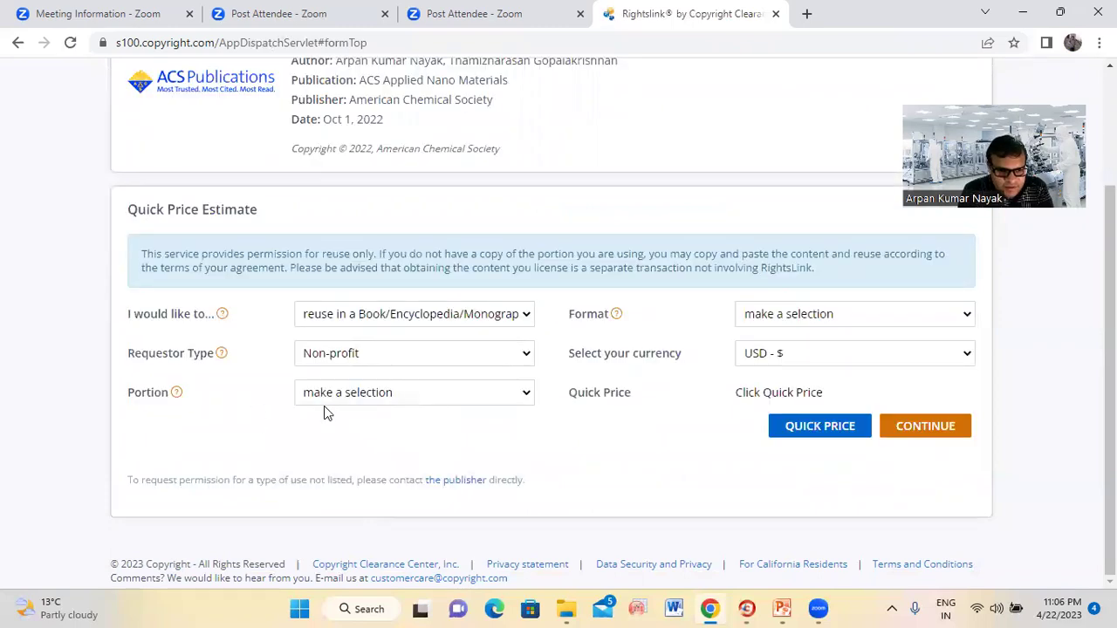
click(392, 395)
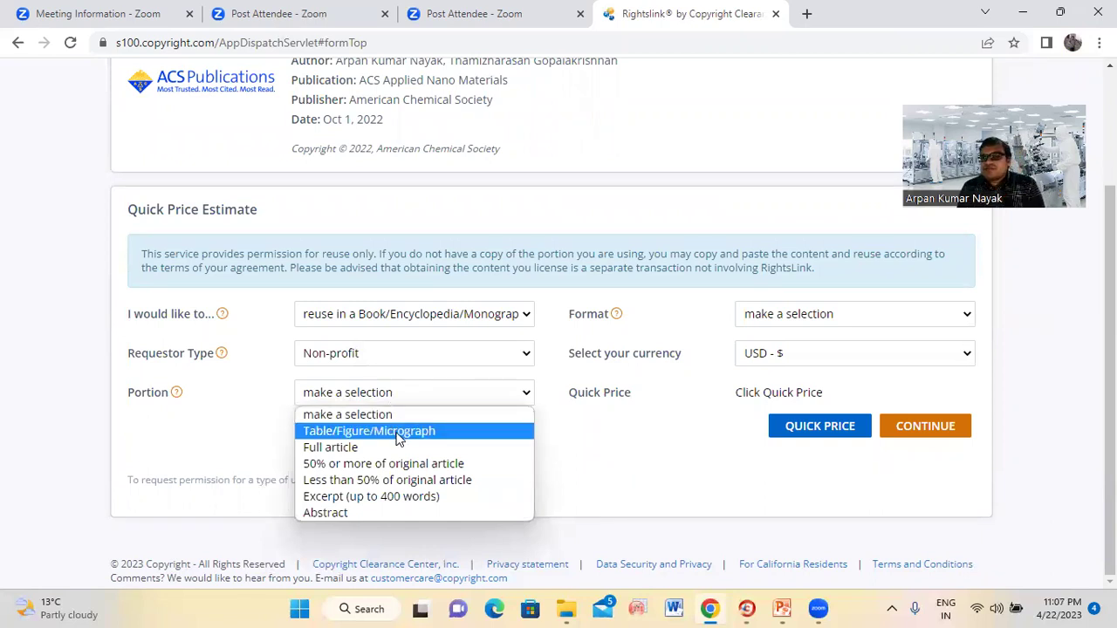
click(398, 431)
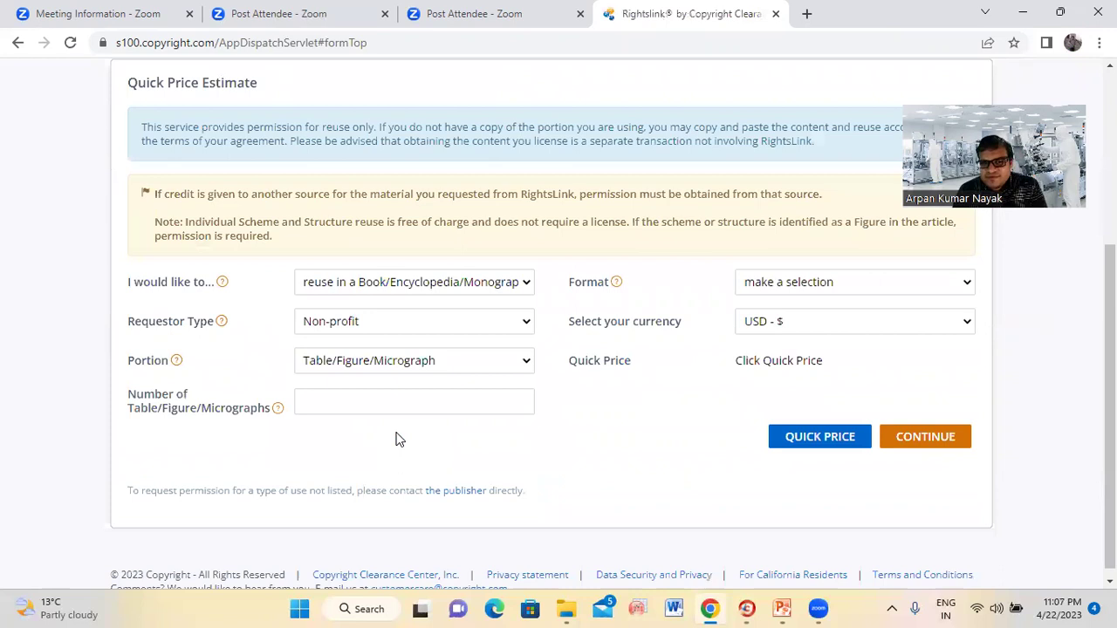
click(366, 398)
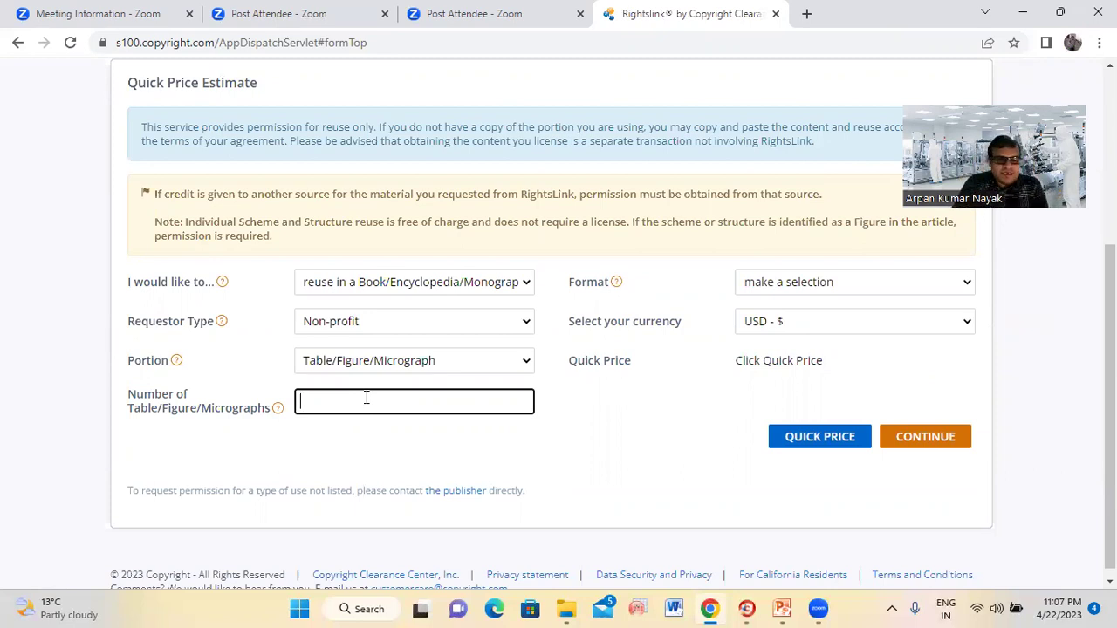
text(1)
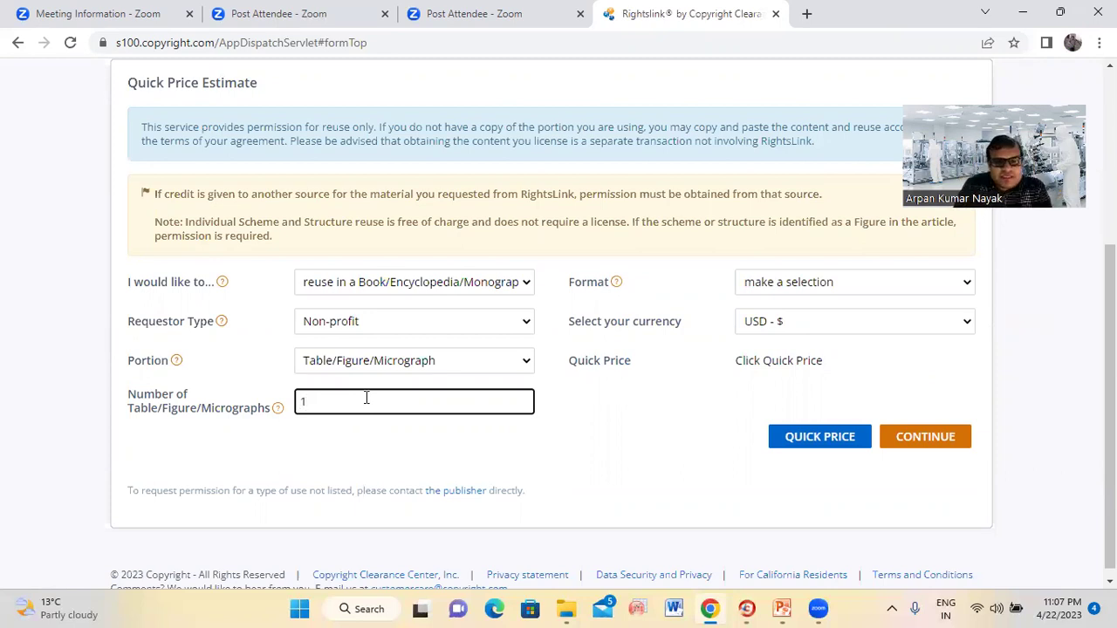
- Choose Print and Electronic format and keep the currency as USD
click(832, 284)
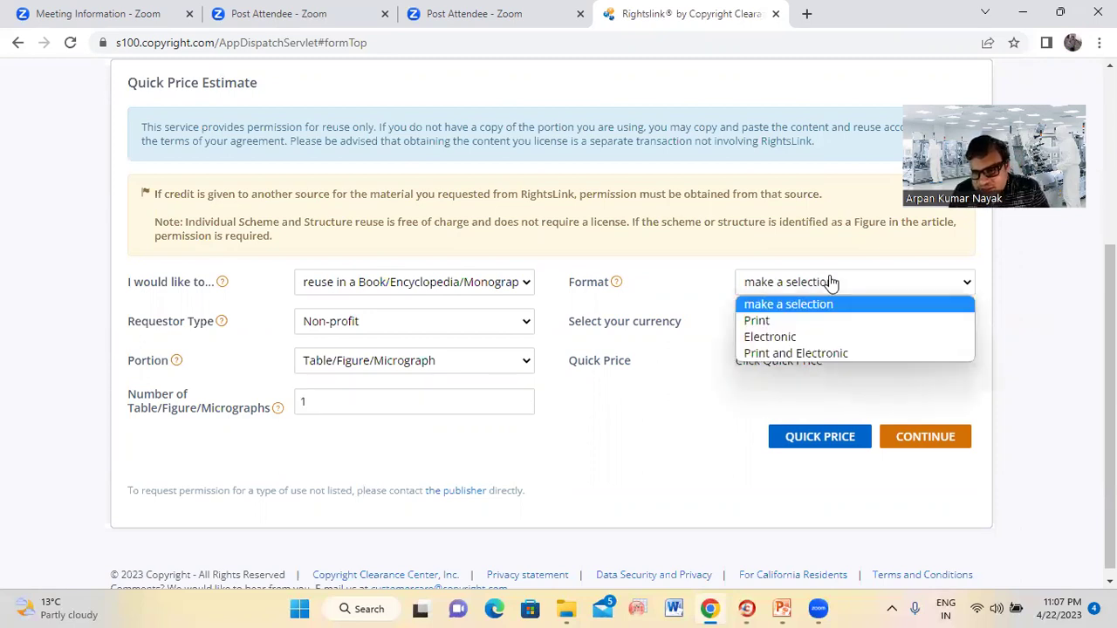
click(820, 353)
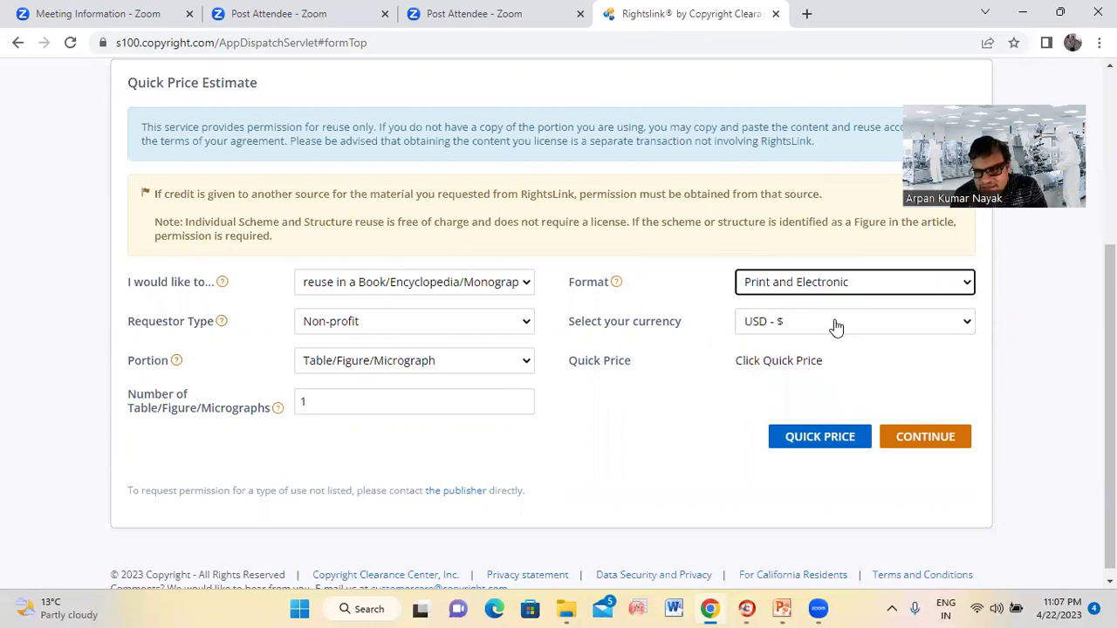
click(831, 323)
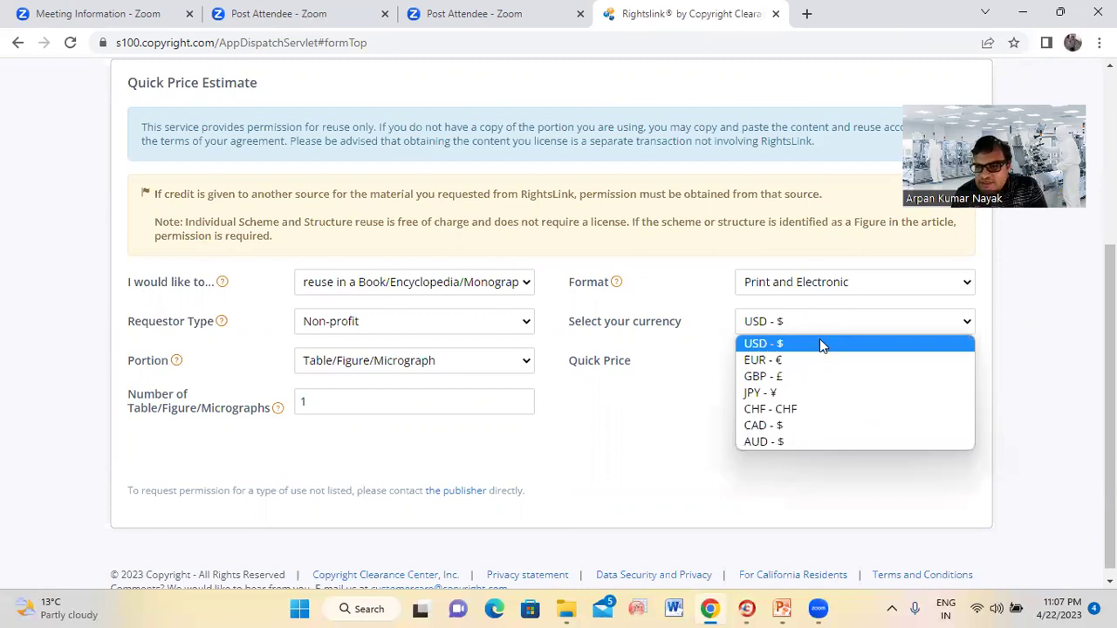
click(820, 344)
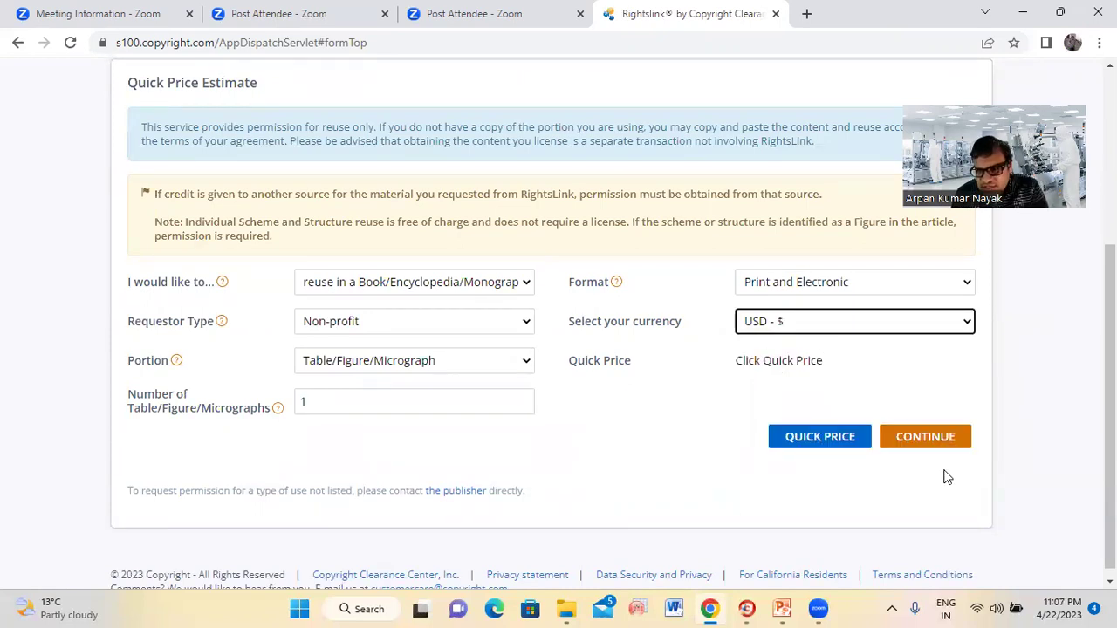
- Submit the estimate, review the no-charge permission-granted page, and print it
click(923, 438)
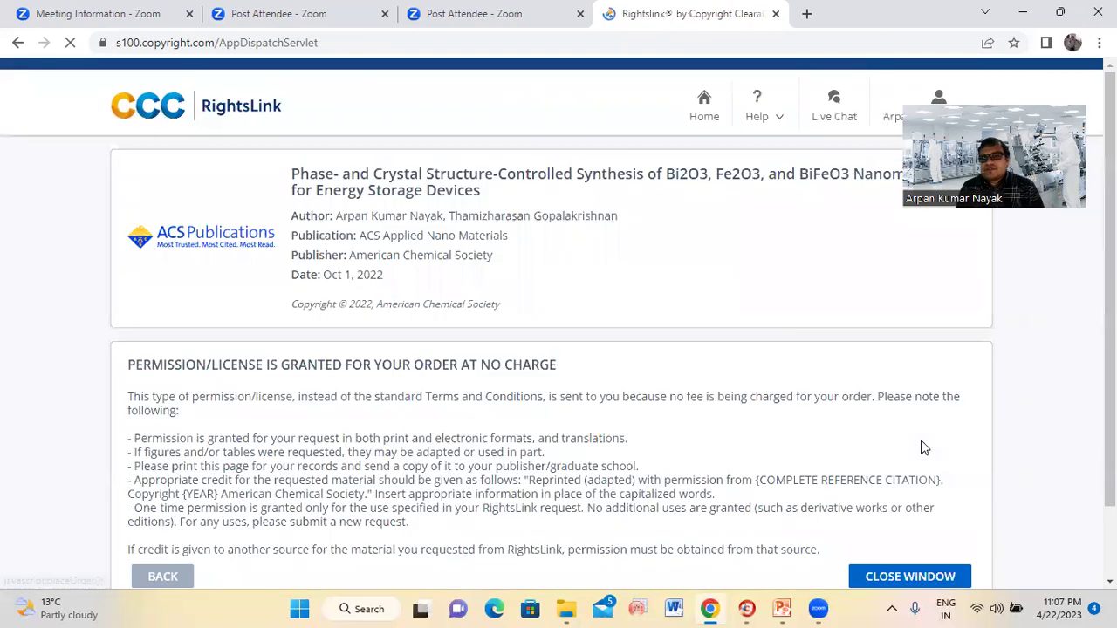
scroll(840, 425, down, 2)
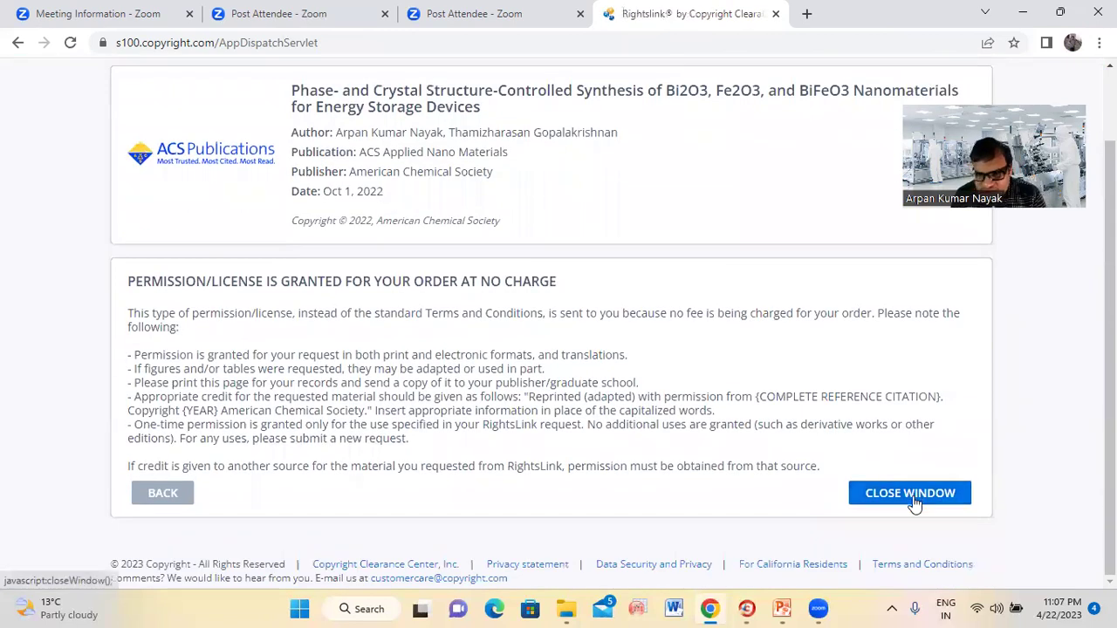
scroll(469, 354, up, 2)
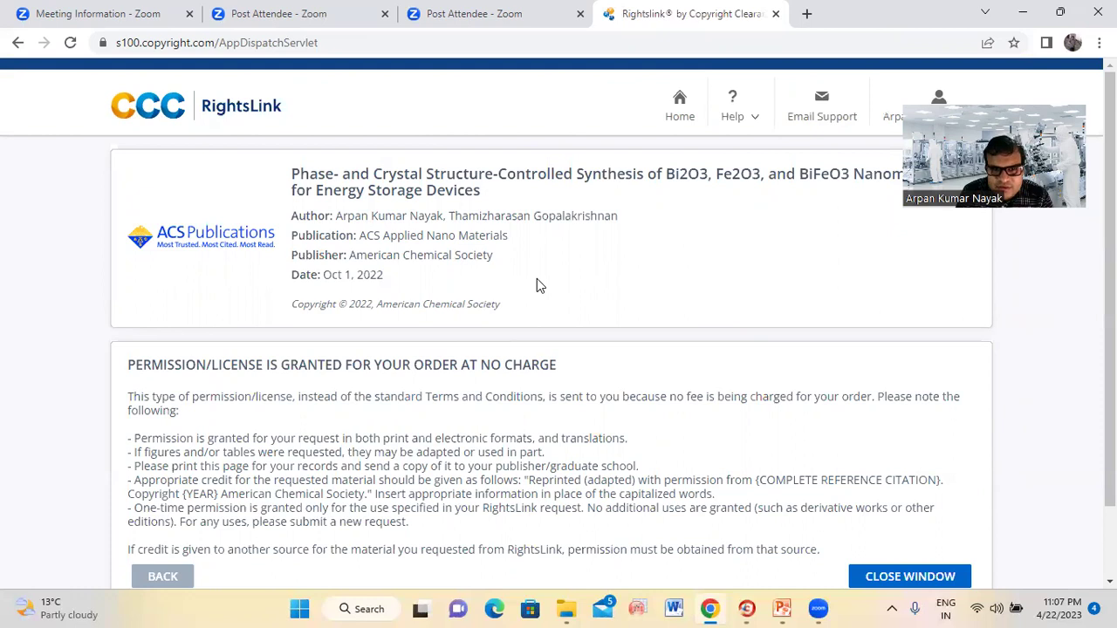
scroll(537, 284, down, 2)
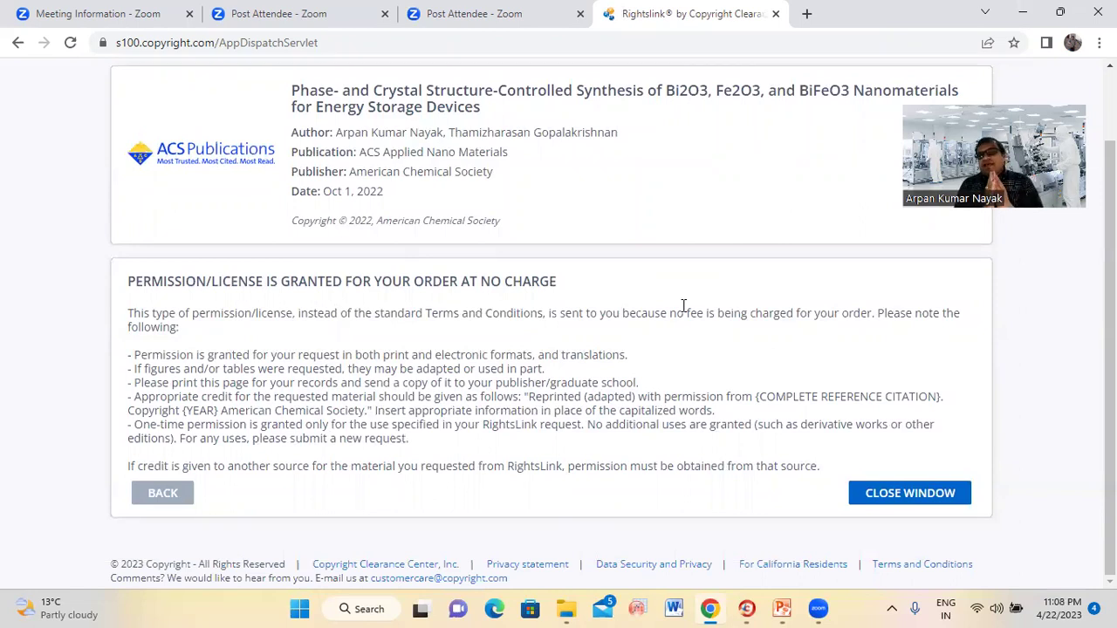
scroll(683, 306, up, 1)
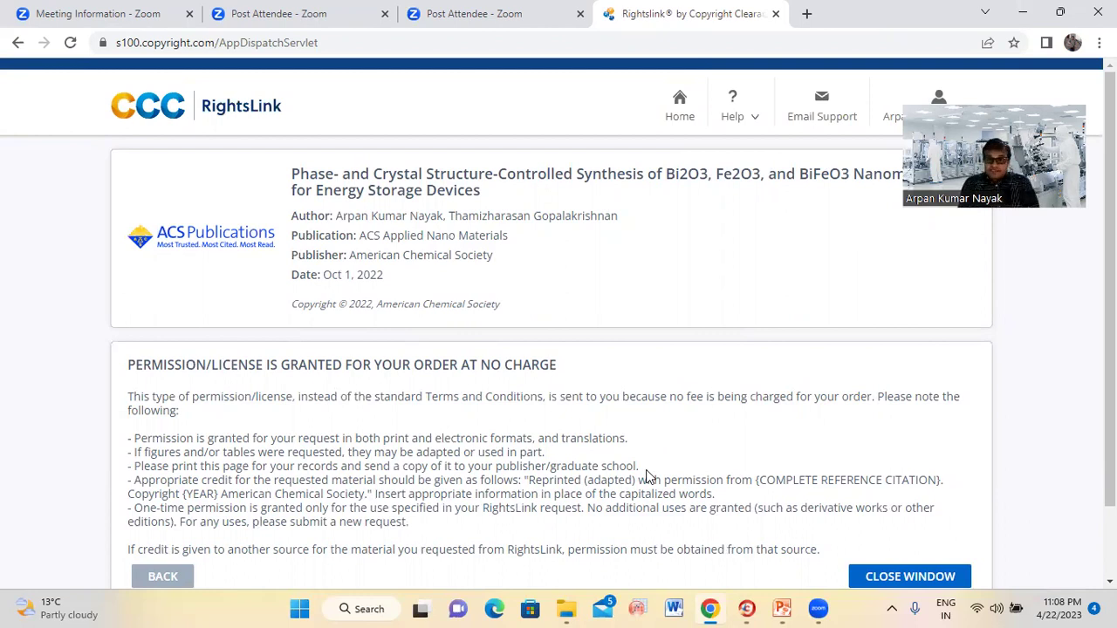
scroll(647, 477, down, 2)
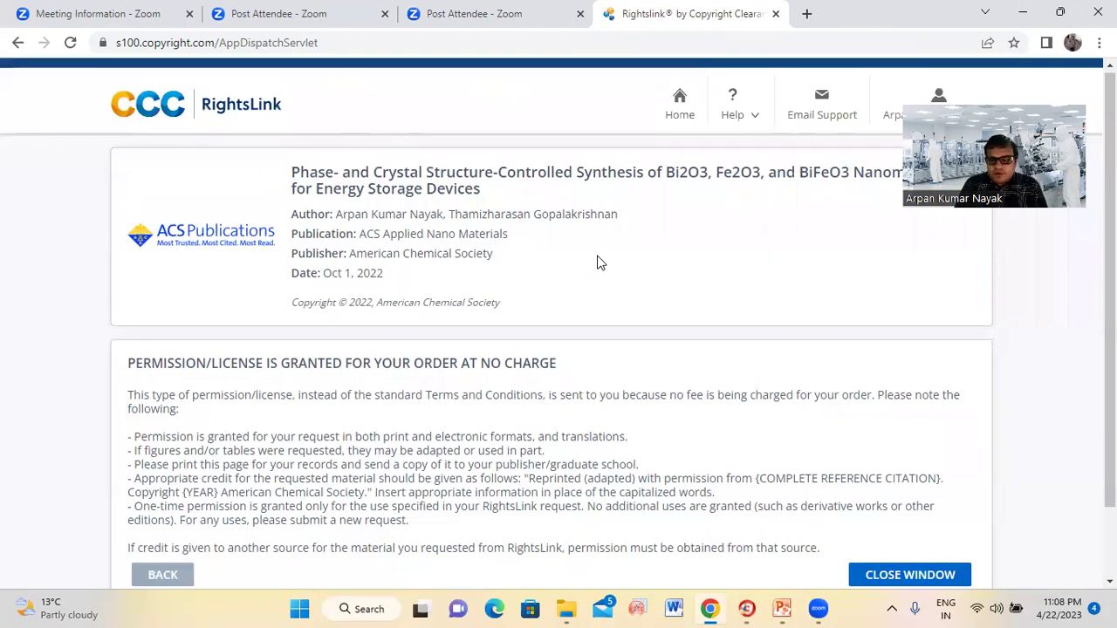
key(ctrl+p)
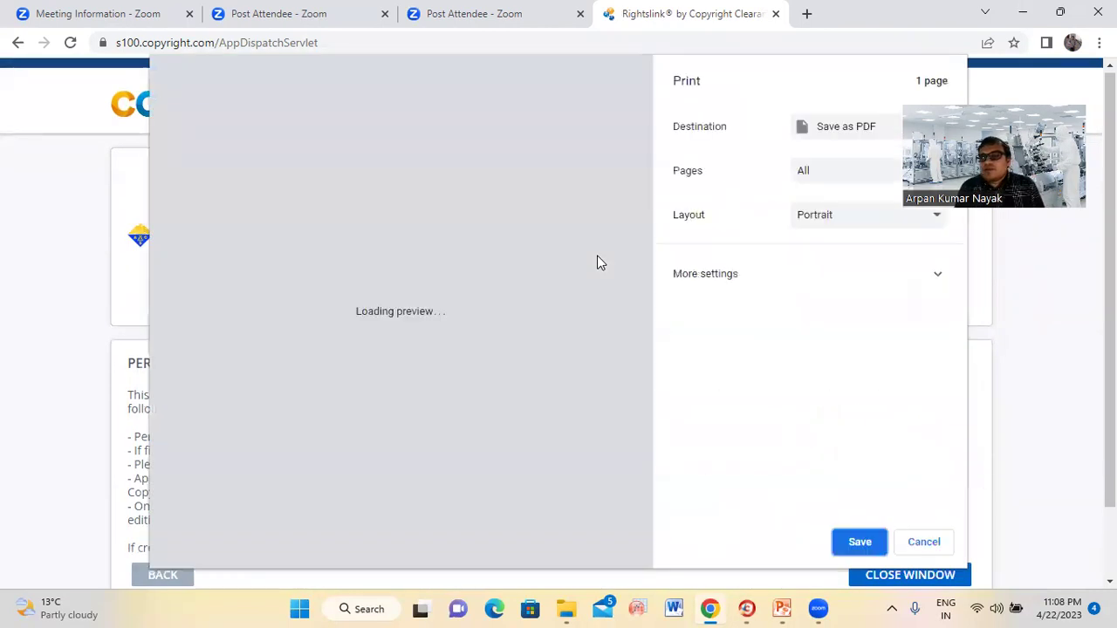